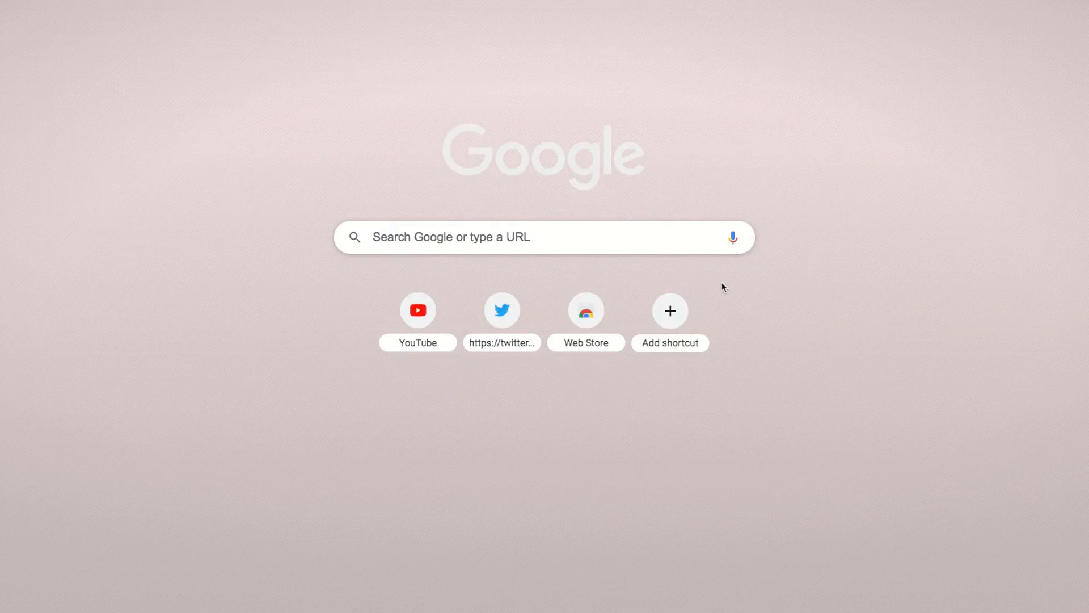
Search Google for "canva" and open the Canva website from the results
{"action": "left_click", "coordinate": [625, 246]}
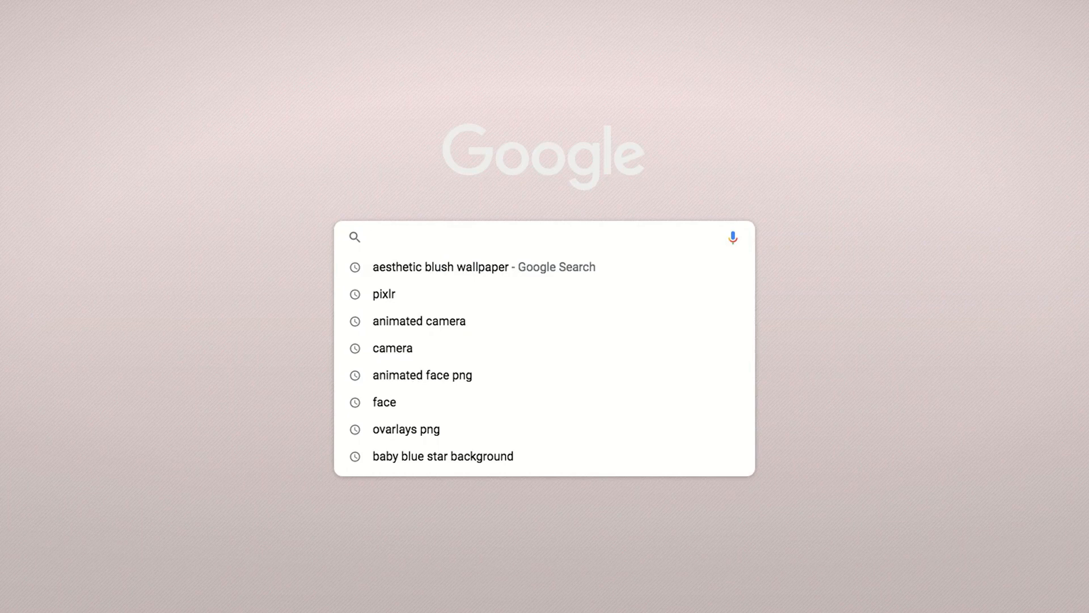
{"action": "type", "text": "canva"}
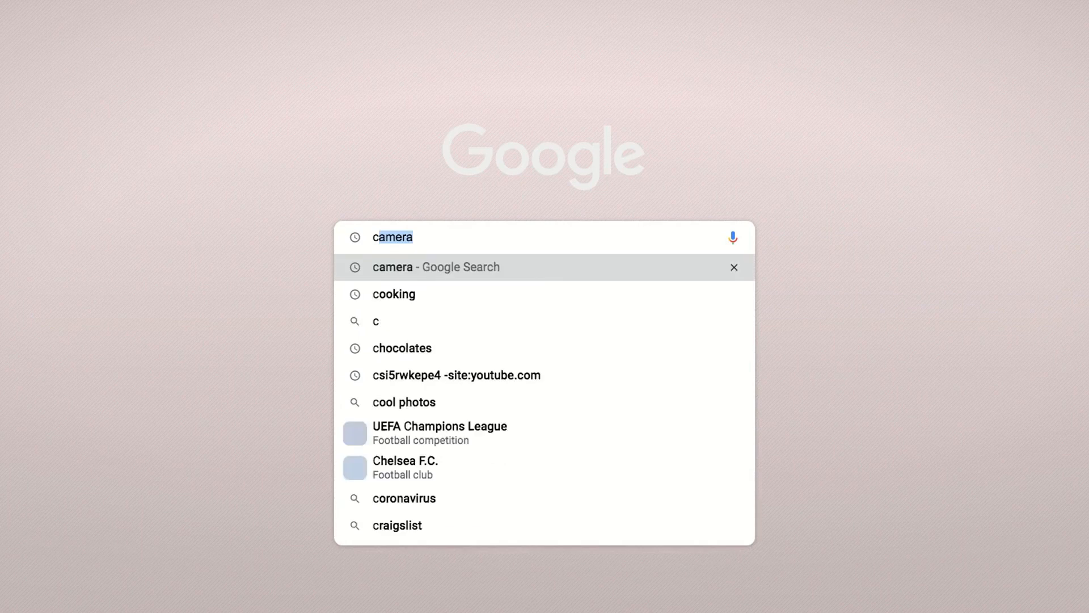
{"action": "left_click", "coordinate": [590, 267]}
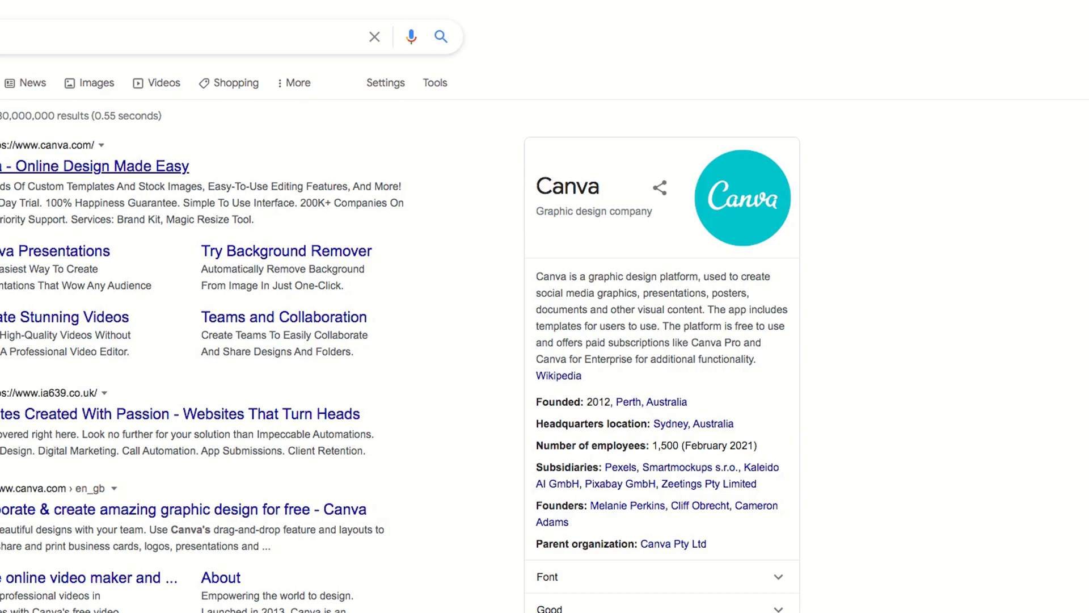
{"action": "left_click", "coordinate": [102, 166]}
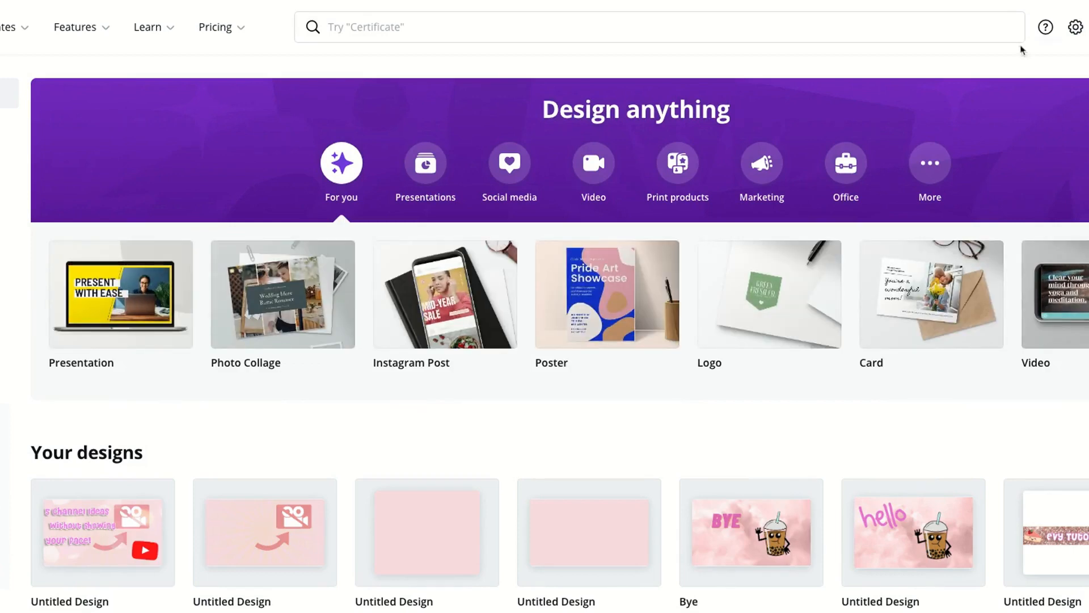
Search Canva for "youtube intro", choose the YouTube Intro format and look through its templates
{"action": "left_click", "coordinate": [904, 31]}
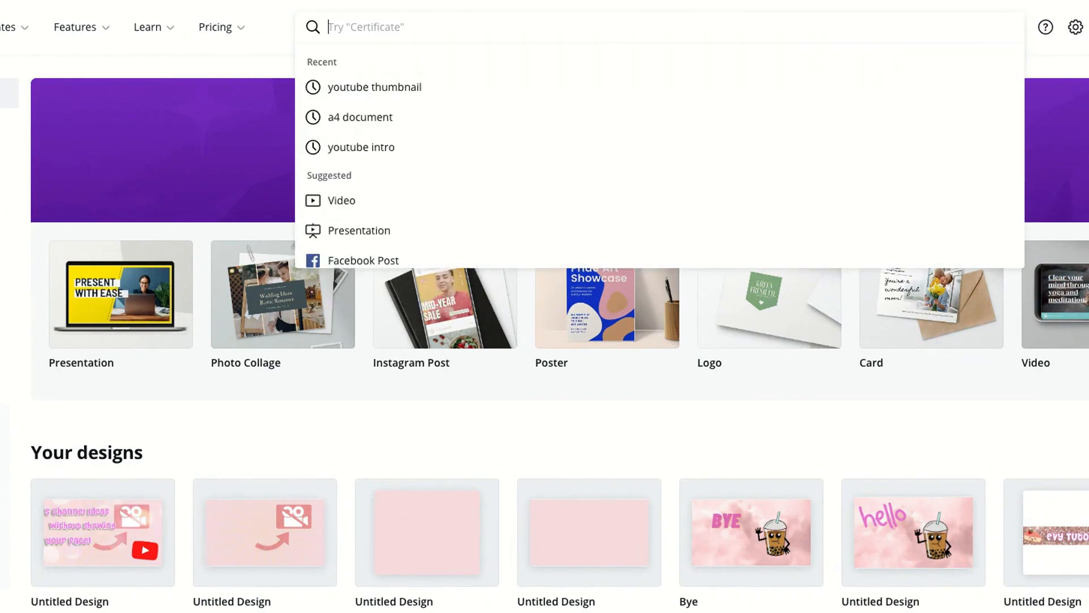
{"action": "type", "text": "youtube"}
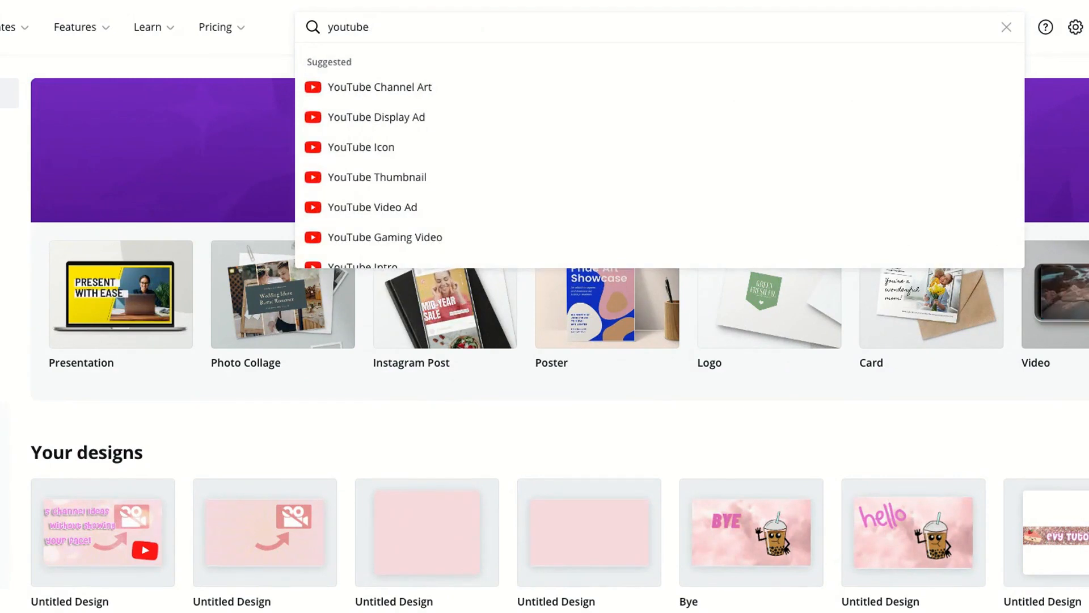
{"action": "type", "text": " intro"}
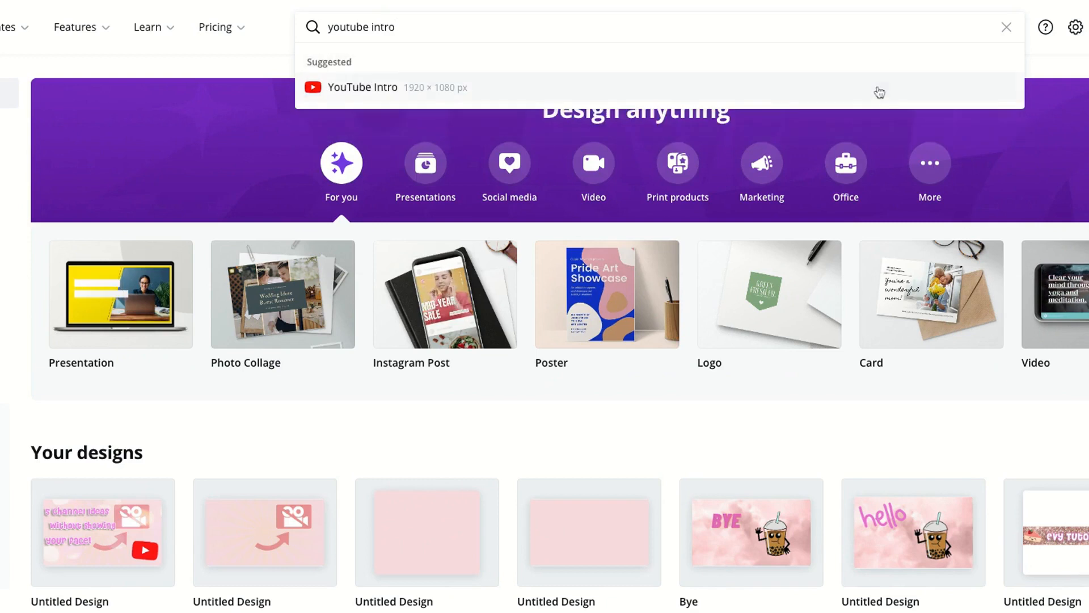
{"action": "left_click", "coordinate": [887, 96]}
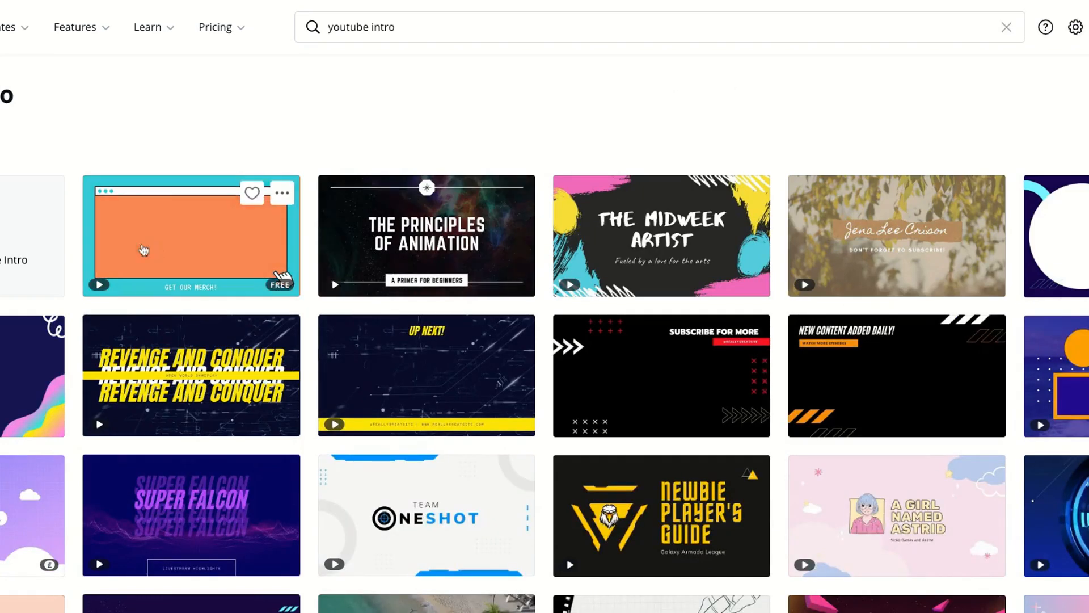
{"action": "scroll", "coordinate": [201, 248], "scroll_direction": "down", "scroll_amount": 3}
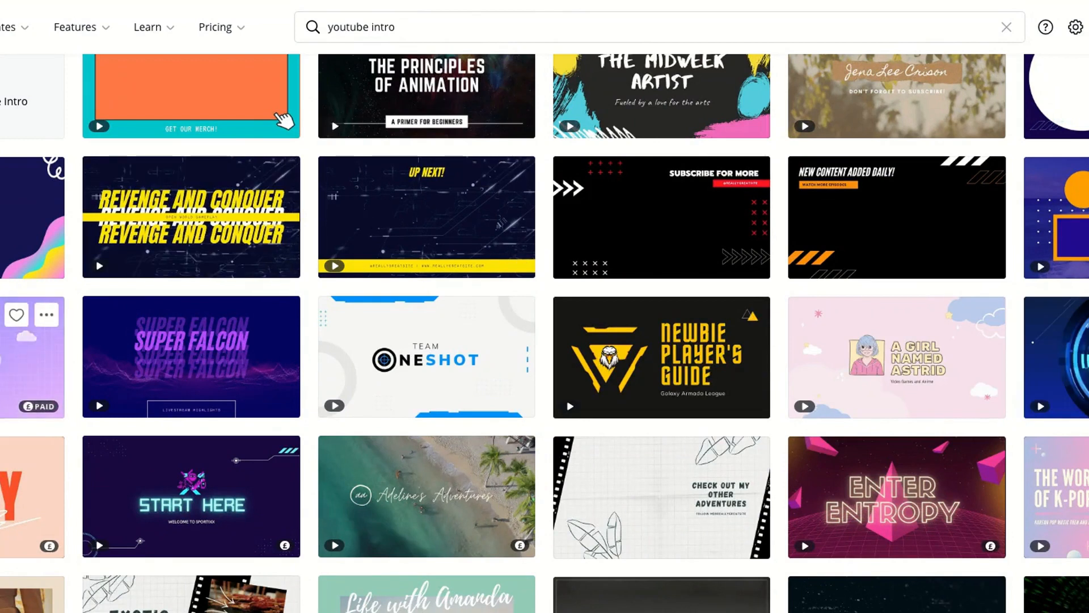
{"action": "scroll", "coordinate": [15, 391], "scroll_direction": "down", "scroll_amount": 3}
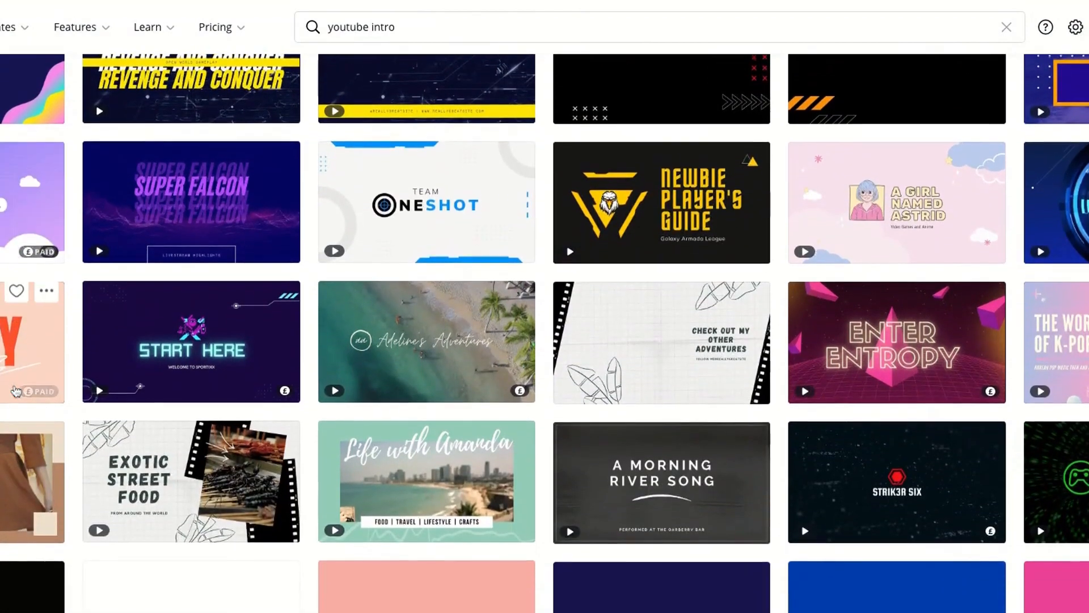
{"action": "scroll", "coordinate": [83, 400], "scroll_direction": "down", "scroll_amount": 5}
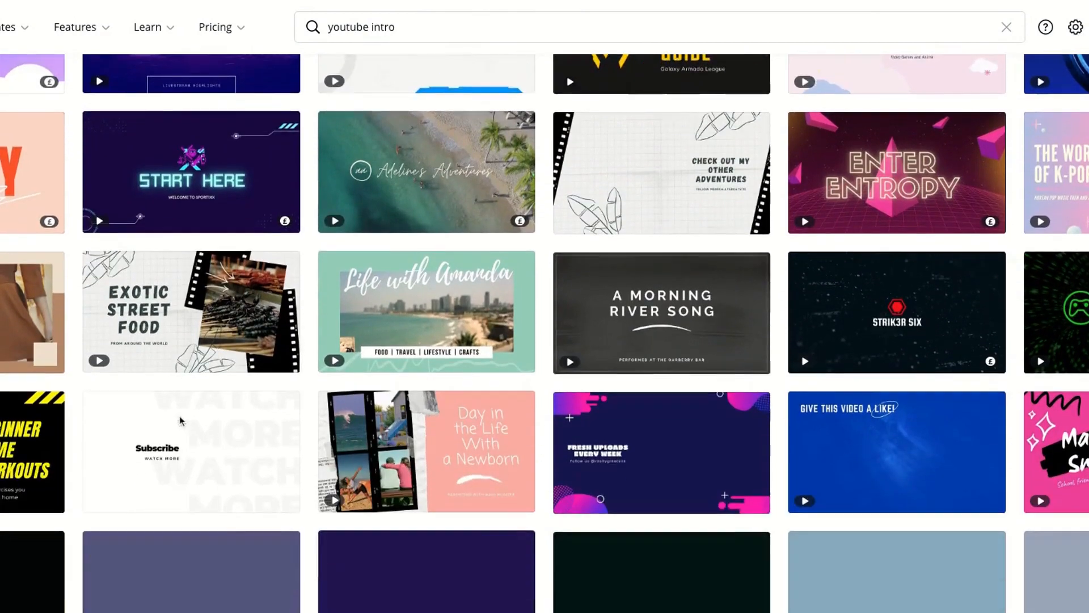
{"action": "scroll", "coordinate": [176, 420], "scroll_direction": "up", "scroll_amount": 11}
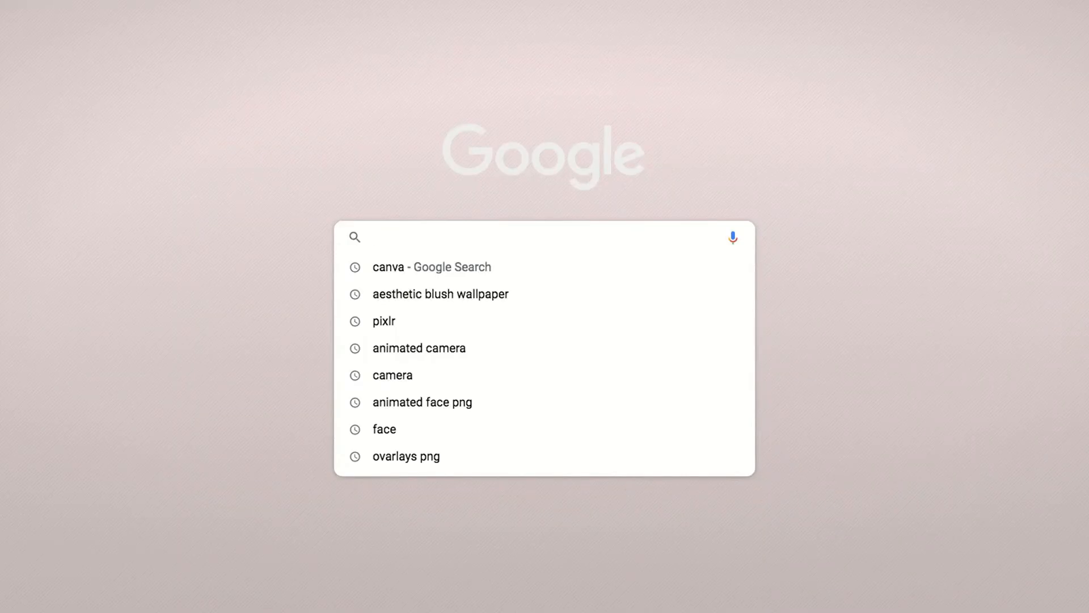
Search Google for "aesthetic backgrounds" and show the image results
{"action": "type", "text": "aesth"}
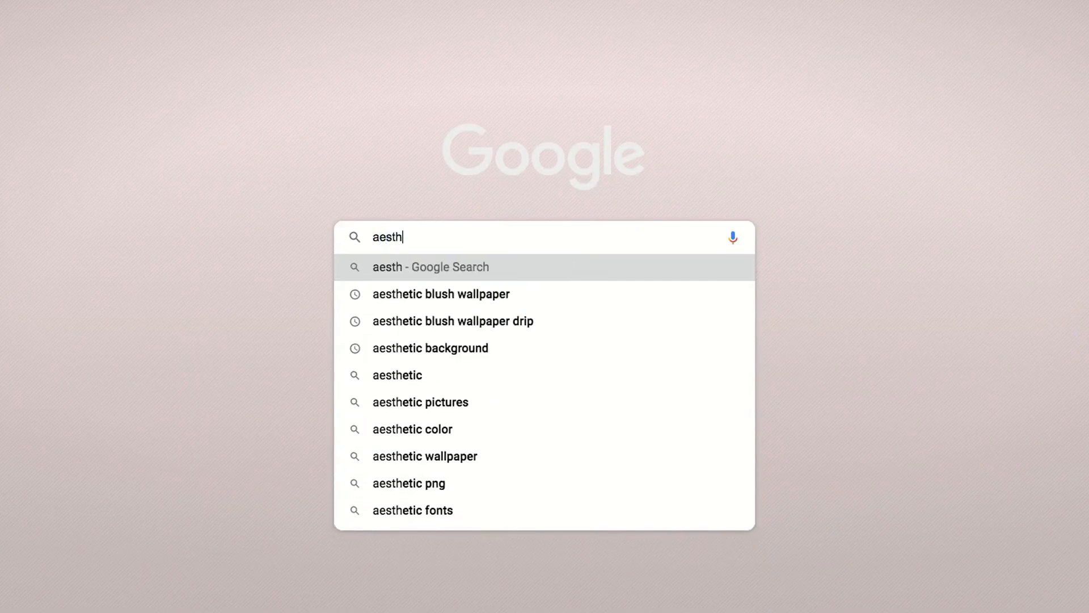
{"action": "type", "text": "etic bac"}
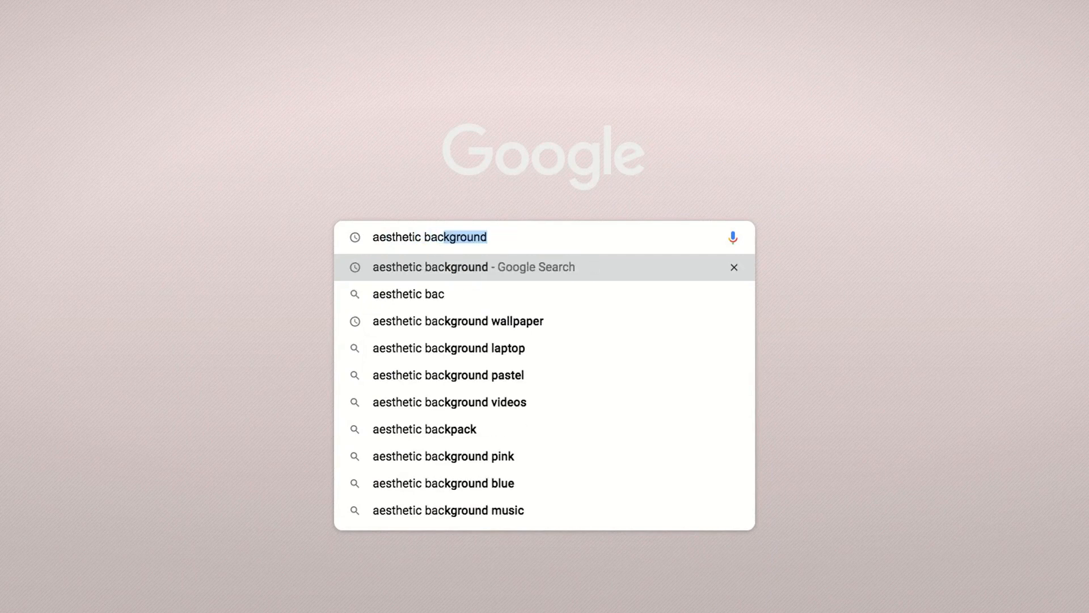
{"action": "type", "text": "kgrounds"}
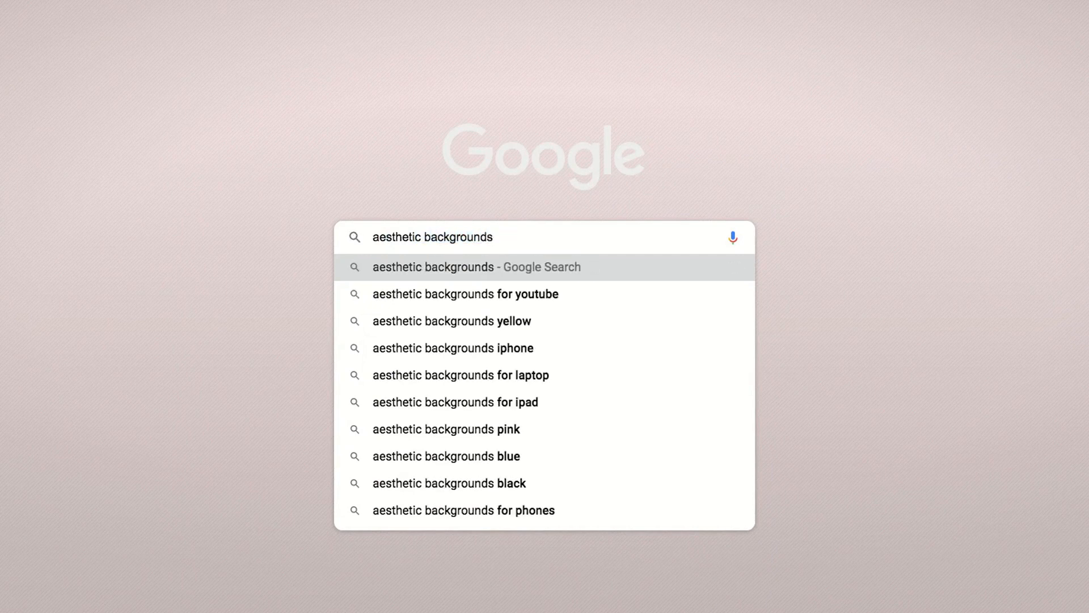
{"action": "key", "text": "Return"}
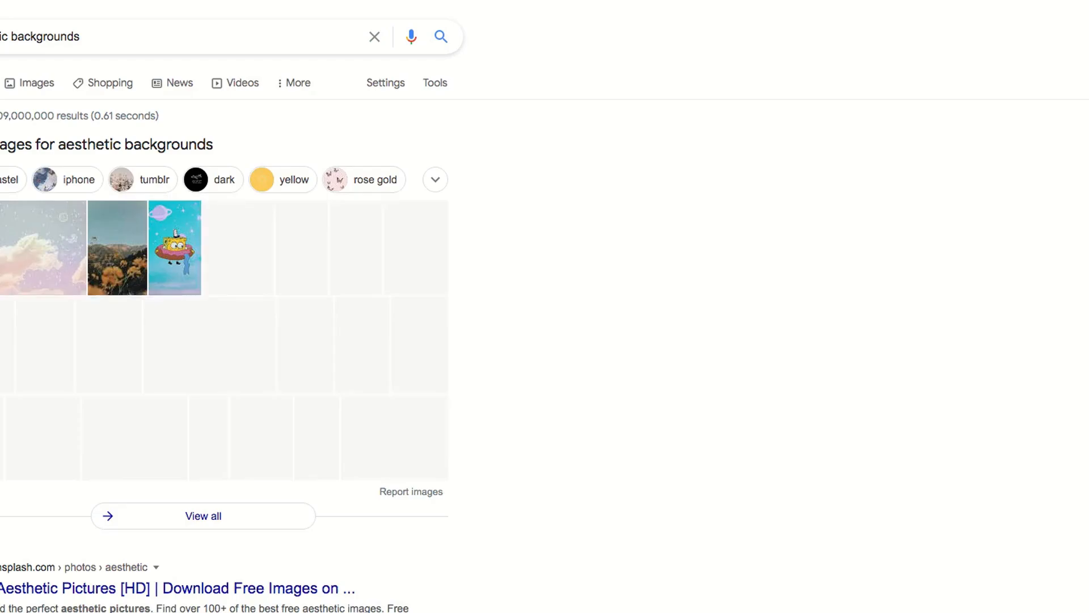
{"action": "left_click", "coordinate": [39, 86]}
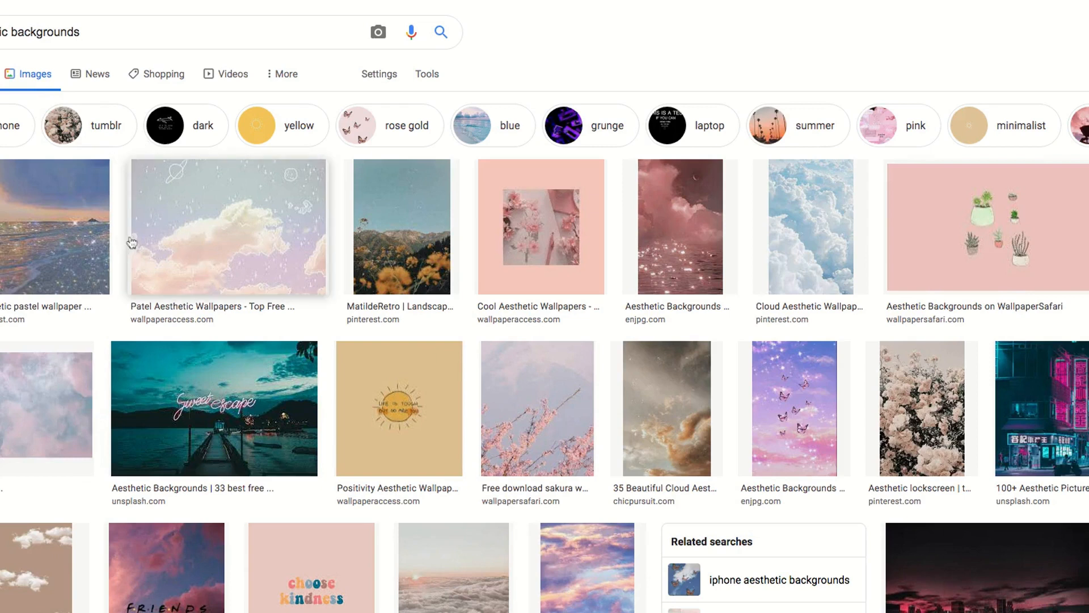
Preview the pastel wallpaper of a glittering sea at sunset and look through its related images
{"action": "left_click", "coordinate": [51, 229]}
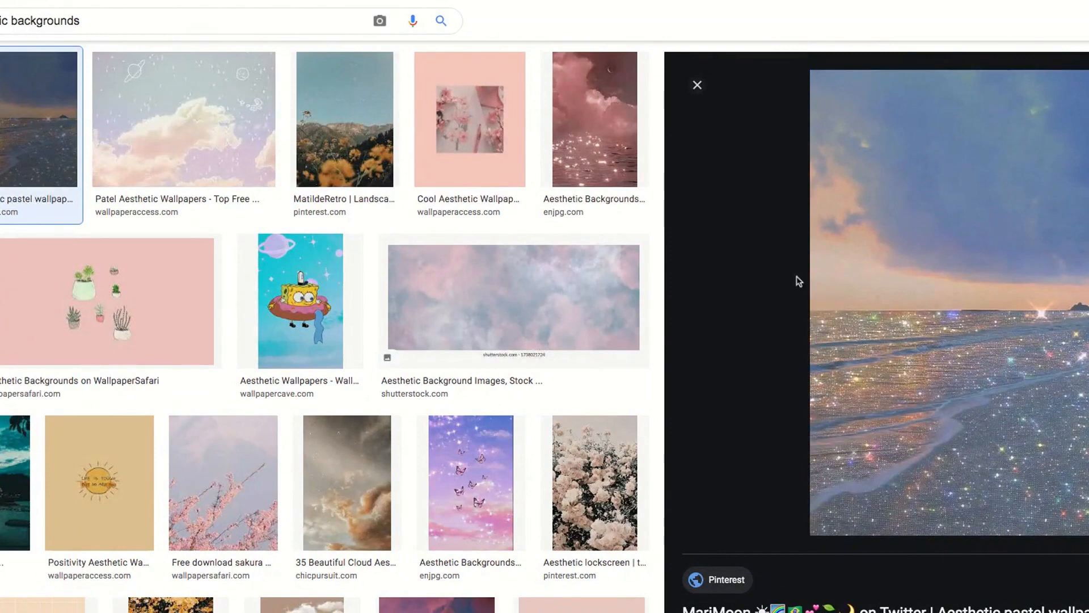
{"action": "scroll", "coordinate": [851, 296], "scroll_direction": "down", "scroll_amount": 7}
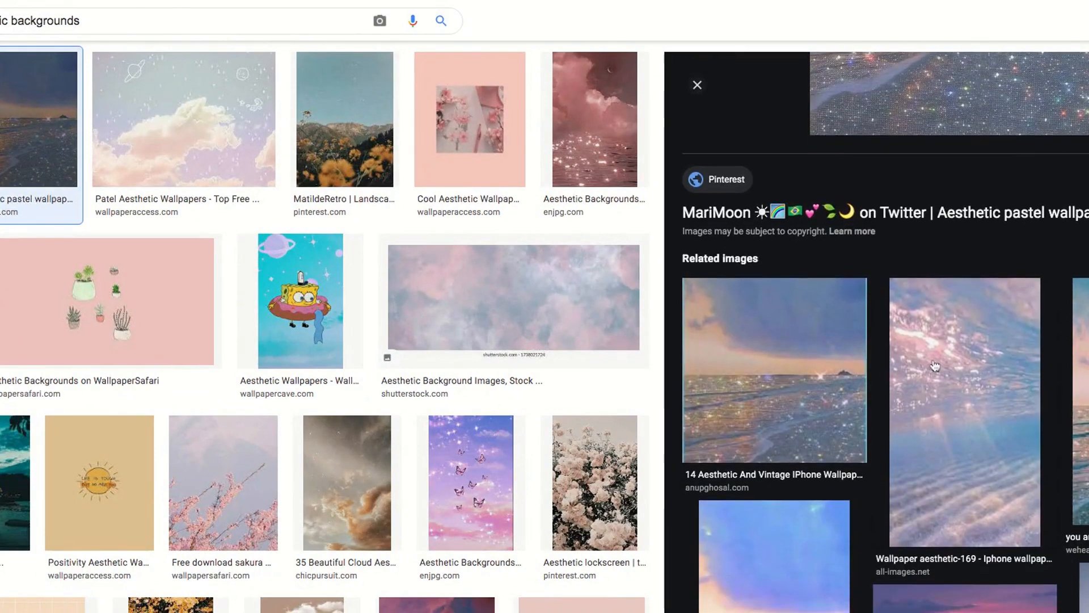
{"action": "scroll", "coordinate": [935, 366], "scroll_direction": "down", "scroll_amount": 10}
{"action": "scroll", "coordinate": [935, 366], "scroll_direction": "up", "scroll_amount": 15}
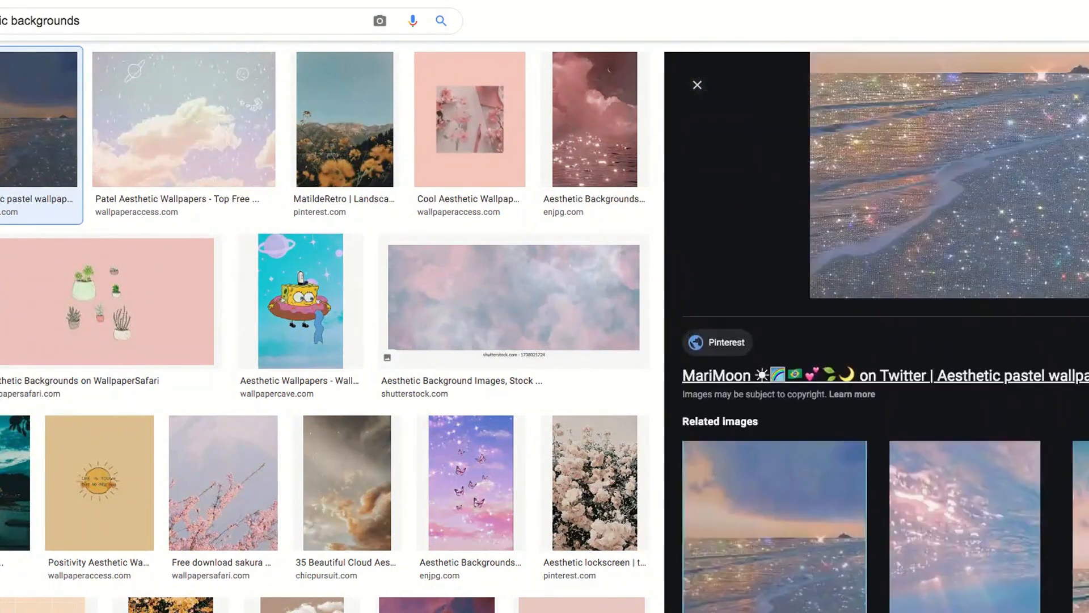
{"action": "scroll", "coordinate": [935, 366], "scroll_direction": "down", "scroll_amount": 5}
{"action": "scroll", "coordinate": [802, 323], "scroll_direction": "up", "scroll_amount": 9}
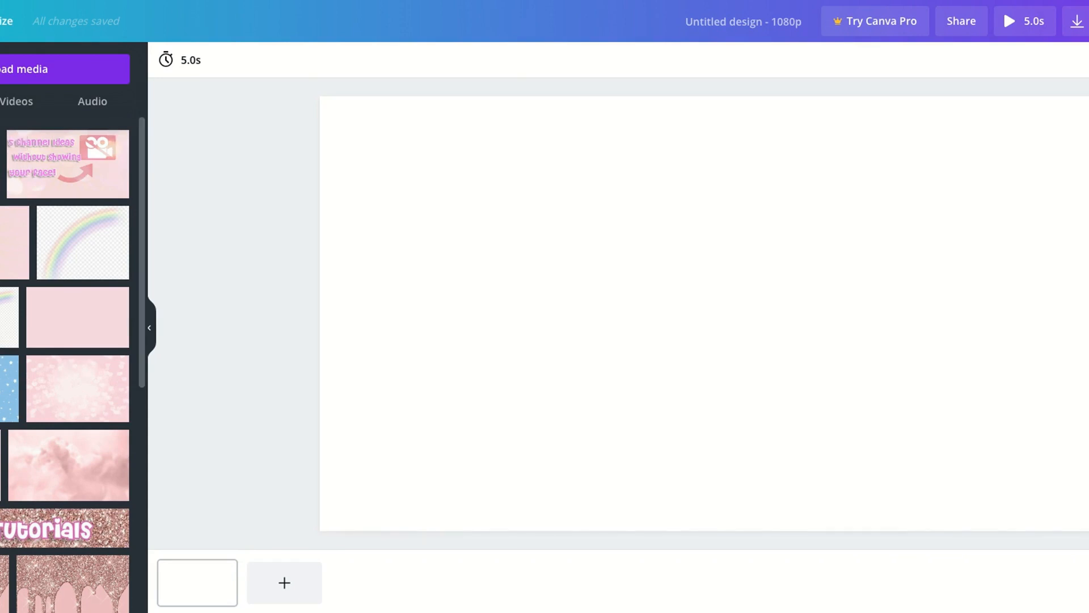
Add the uploaded glittering sea image to the blank page and enlarge it to span the page width
{"action": "left_click", "coordinate": [1, 164]}
{"action": "left_click_drag", "start_coordinate": [543, 202], "coordinate": [381, 96]}
{"action": "left_click_drag", "start_coordinate": [382, 267], "coordinate": [321, 278]}
{"action": "left_click_drag", "start_coordinate": [716, 420], "coordinate": [704, 548]}
{"action": "left_click_drag", "start_coordinate": [714, 321], "coordinate": [725, 352]}
{"action": "left_click_drag", "start_coordinate": [721, 127], "coordinate": [721, 98]}
{"action": "left_click_drag", "start_coordinate": [724, 204], "coordinate": [684, 240]}
{"action": "left_click_drag", "start_coordinate": [679, 133], "coordinate": [681, 98]}
{"action": "left_click_drag", "start_coordinate": [688, 170], "coordinate": [706, 201]}
{"action": "left_click_drag", "start_coordinate": [701, 130], "coordinate": [701, 98]}
{"action": "left_click_drag", "start_coordinate": [744, 186], "coordinate": [766, 243]}
{"action": "mouse_move", "coordinate": [721, 150]}
{"action": "left_mouse_down"}
{"action": "mouse_move", "coordinate": [717, 161]}
{"action": "mouse_move", "coordinate": [717, 150]}
{"action": "left_mouse_up"}
{"action": "left_click_drag", "start_coordinate": [785, 253], "coordinate": [768, 205]}
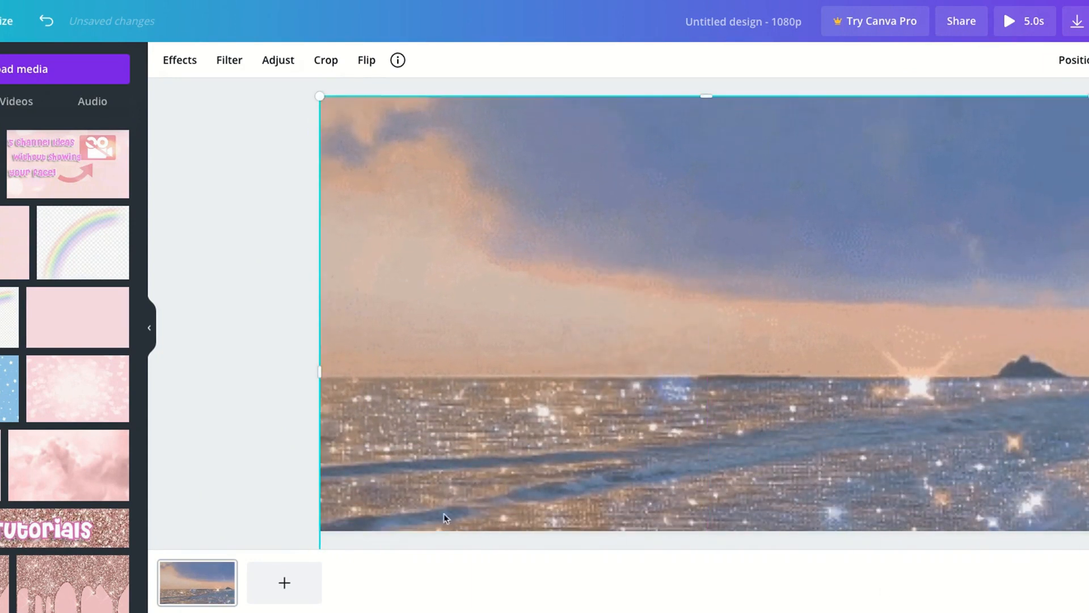
Adjust the sea image's size and position so that it fills the whole page as the background
{"action": "left_click_drag", "start_coordinate": [330, 526], "coordinate": [357, 525]}
{"action": "left_click_drag", "start_coordinate": [342, 370], "coordinate": [315, 371]}
{"action": "mouse_move", "coordinate": [620, 455]}
{"action": "left_mouse_down"}
{"action": "mouse_move", "coordinate": [592, 461]}
{"action": "mouse_move", "coordinate": [606, 456]}
{"action": "left_mouse_up"}
{"action": "scroll", "coordinate": [696, 534], "scroll_direction": "down", "scroll_amount": 2}
{"action": "left_click_drag", "start_coordinate": [704, 542], "coordinate": [705, 557]}
{"action": "left_click_drag", "start_coordinate": [651, 437], "coordinate": [649, 404]}
{"action": "left_click_drag", "start_coordinate": [705, 487], "coordinate": [705, 534]}
{"action": "left_click_drag", "start_coordinate": [664, 448], "coordinate": [662, 433]}
{"action": "left_click_drag", "start_coordinate": [710, 519], "coordinate": [710, 531]}
{"action": "left_click", "coordinate": [253, 330]}
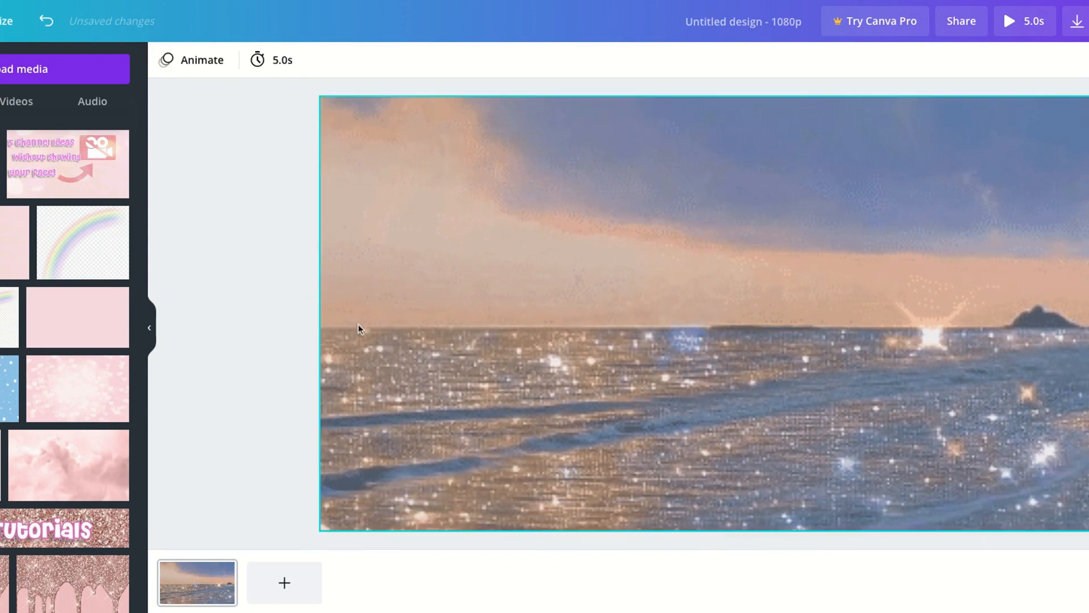
Apply a Blur adjustment of 6 to the sea background image
{"action": "left_click", "coordinate": [396, 304]}
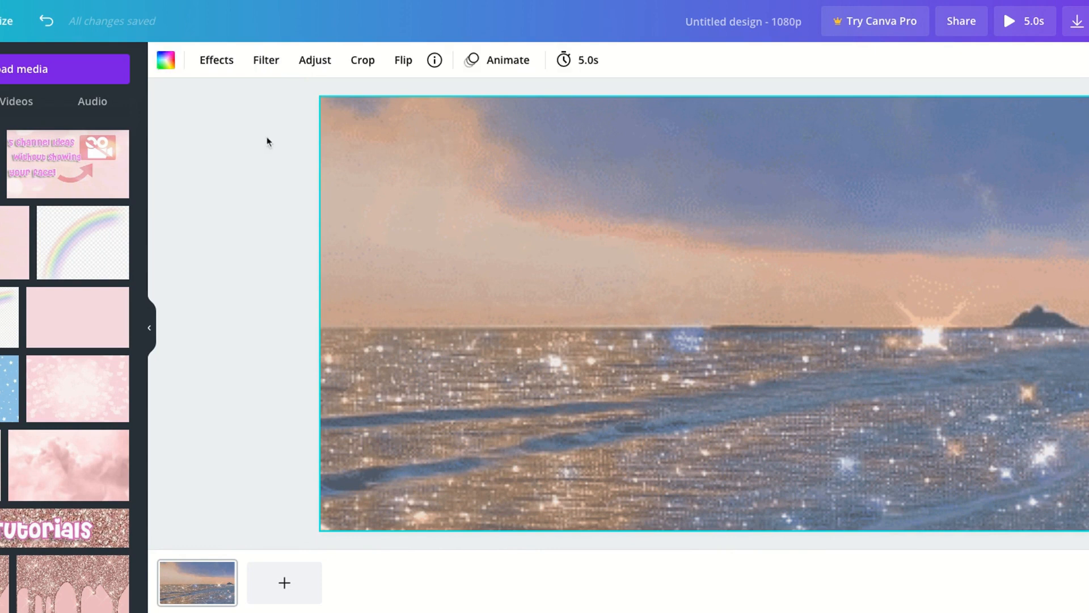
{"action": "left_click", "coordinate": [315, 62]}
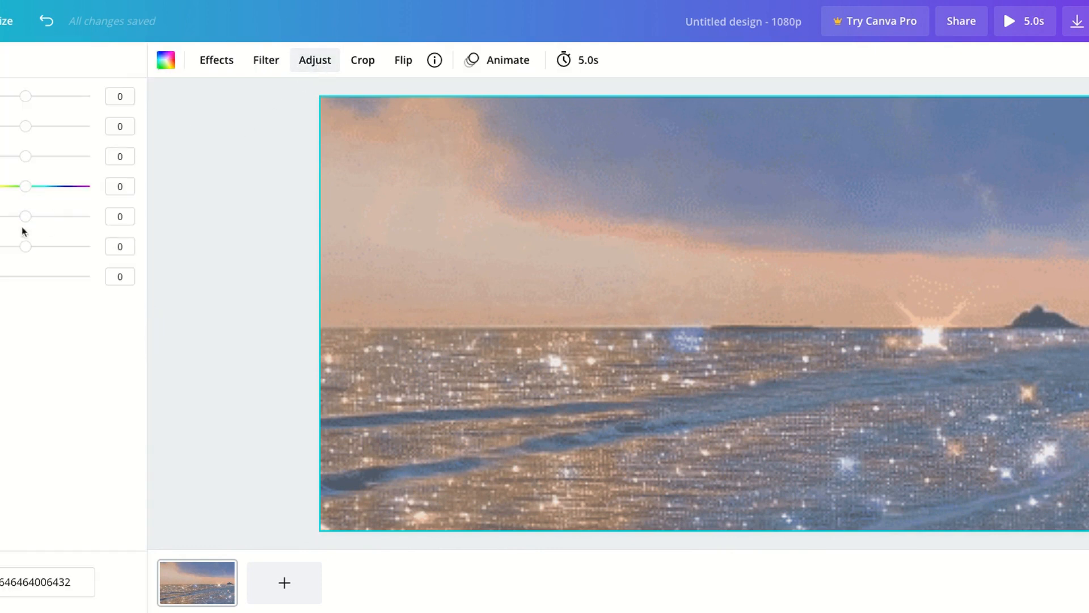
{"action": "left_click_drag", "start_coordinate": [26, 223], "coordinate": [30, 221]}
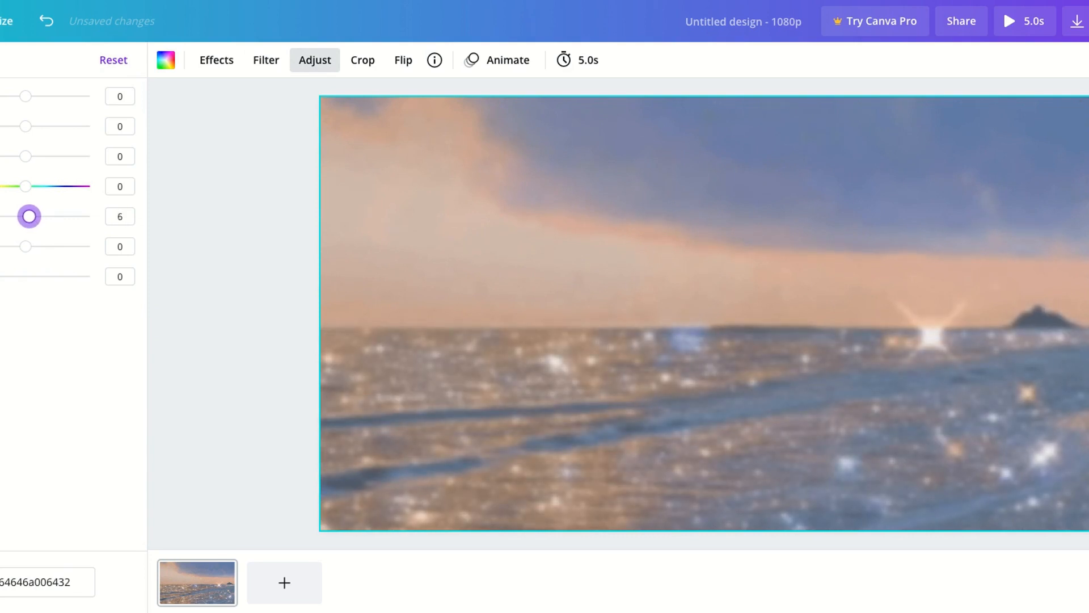
{"action": "left_click", "coordinate": [206, 258]}
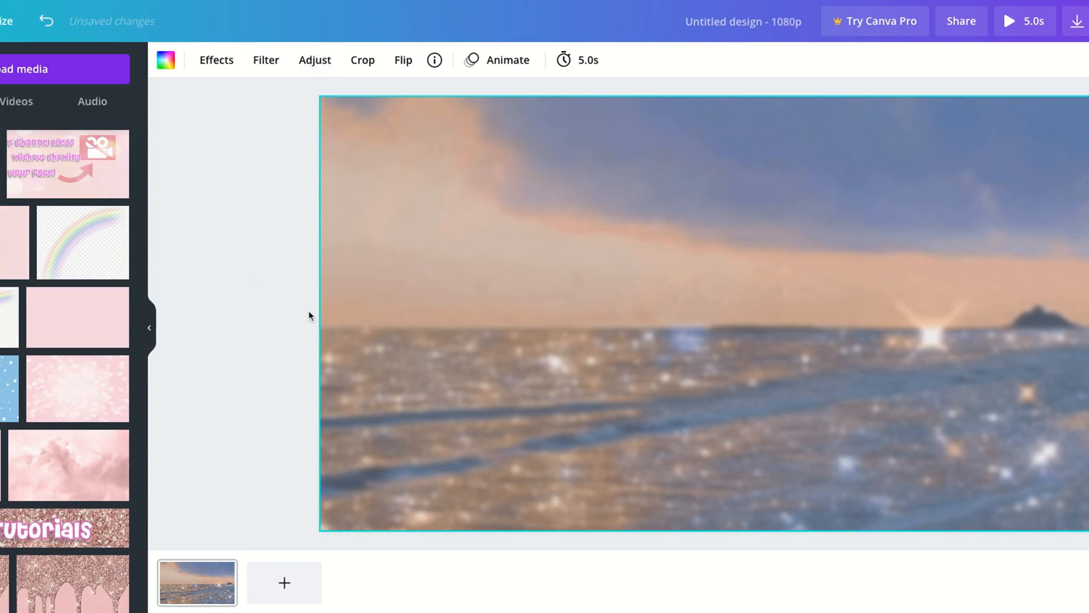
{"action": "left_click", "coordinate": [202, 282]}
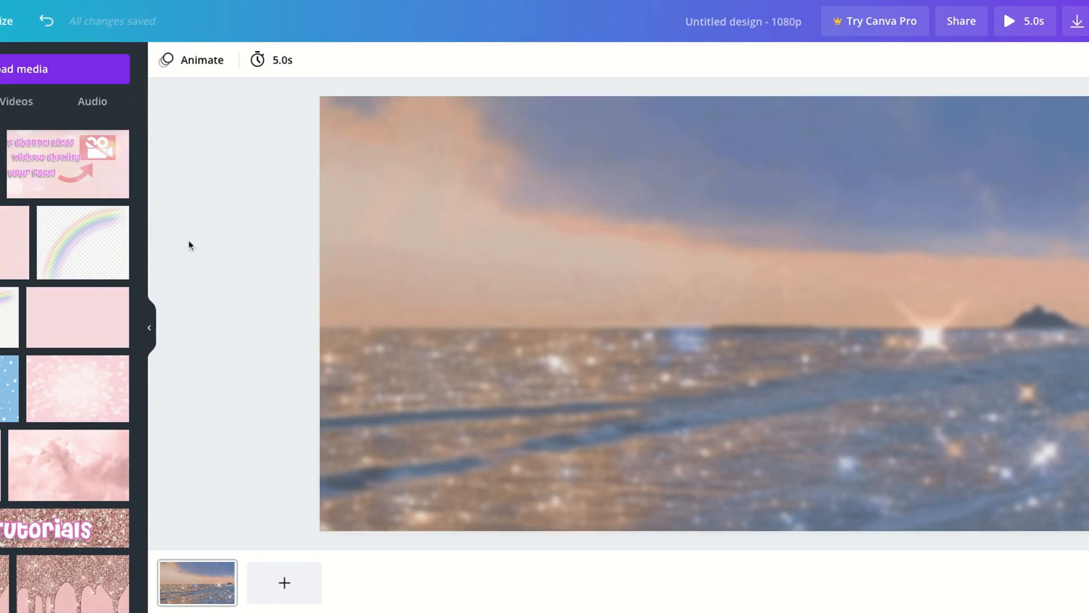
Insert the purple "PLAY" text style from the text designs onto the page
{"action": "left_click", "coordinate": [0, 256]}
{"action": "scroll", "coordinate": [36, 333], "scroll_direction": "down", "scroll_amount": 10}
{"action": "left_click", "coordinate": [2, 510]}
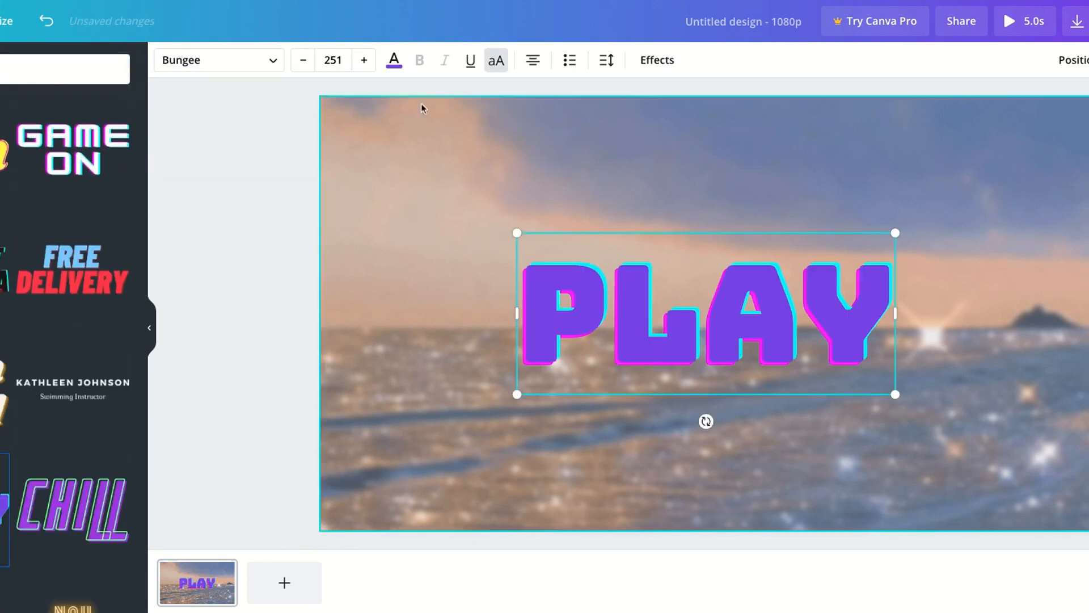
Change the fill colour of the "PLAY" text to dark blue
{"action": "left_click", "coordinate": [394, 60]}
{"action": "left_click", "coordinate": [0, 132]}
{"action": "mouse_move", "coordinate": [48, 178]}
{"action": "left_mouse_down"}
{"action": "mouse_move", "coordinate": [0, 182]}
{"action": "mouse_move", "coordinate": [54, 196]}
{"action": "left_mouse_up"}
{"action": "left_click", "coordinate": [37, 265]}
{"action": "left_click", "coordinate": [244, 267]}
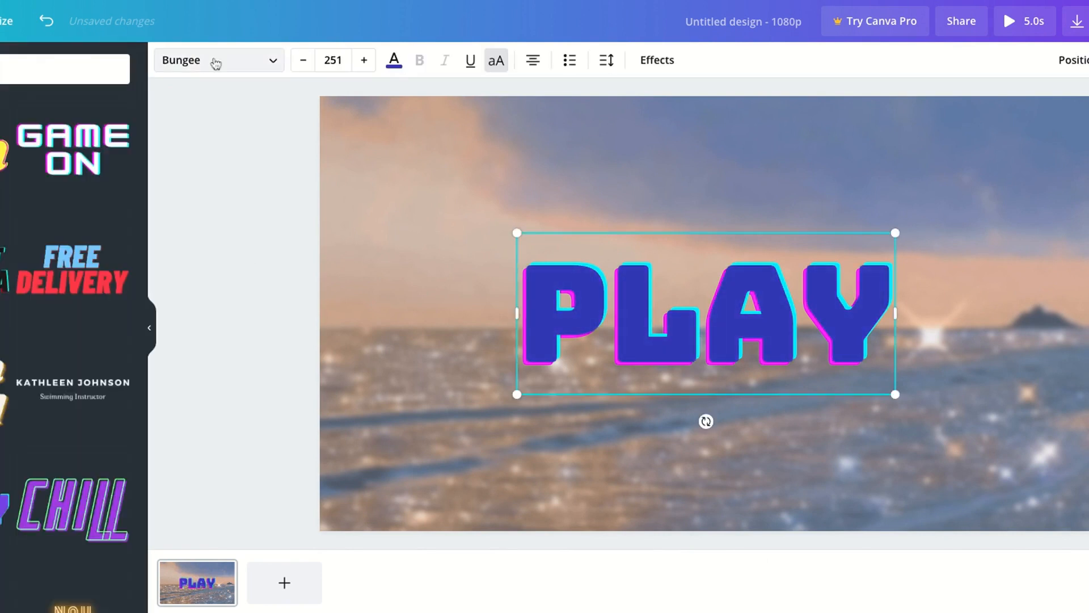
Replace the word "PLAY" with the title "EVY TUTORIALS"
{"action": "double_click", "coordinate": [553, 308]}
{"action": "type", "text": "EVY"}
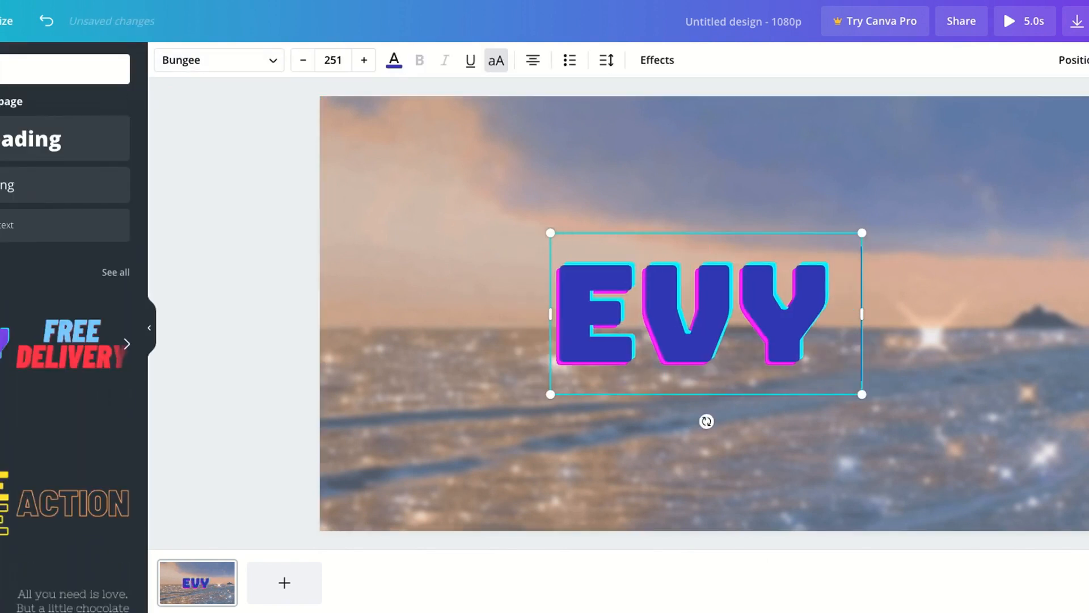
{"action": "type", "text": " TUTORILAS"}
{"action": "key", "text": "BackSpace"}
{"action": "key", "text": "BackSpace"}
{"action": "key", "text": "BackSpace"}
{"action": "type", "text": "ALS"}
Resize the "EVY TUTORIALS" title to fit on one line and centre it on the page
{"action": "left_click_drag", "start_coordinate": [319, 197], "coordinate": [583, 322]}
{"action": "left_click_drag", "start_coordinate": [618, 322], "coordinate": [466, 201]}
{"action": "left_click_drag", "start_coordinate": [938, 324], "coordinate": [1088, 322]}
{"action": "left_click_drag", "start_coordinate": [432, 201], "coordinate": [467, 243]}
{"action": "left_click_drag", "start_coordinate": [920, 307], "coordinate": [1043, 307]}
{"action": "left_click_drag", "start_coordinate": [438, 243], "coordinate": [363, 233]}
{"action": "left_click_drag", "start_coordinate": [645, 237], "coordinate": [645, 279]}
{"action": "left_click", "coordinate": [226, 248]}
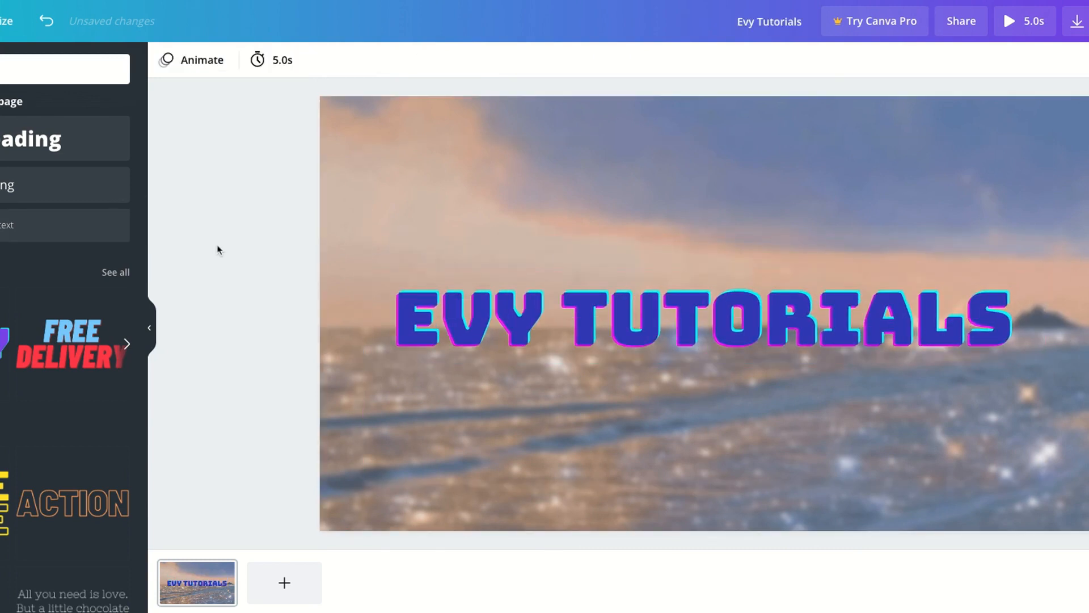
Browse the page animations and apply the Block animation to the page
{"action": "left_click", "coordinate": [193, 59]}
{"action": "scroll", "coordinate": [24, 227], "scroll_direction": "down", "scroll_amount": 2}
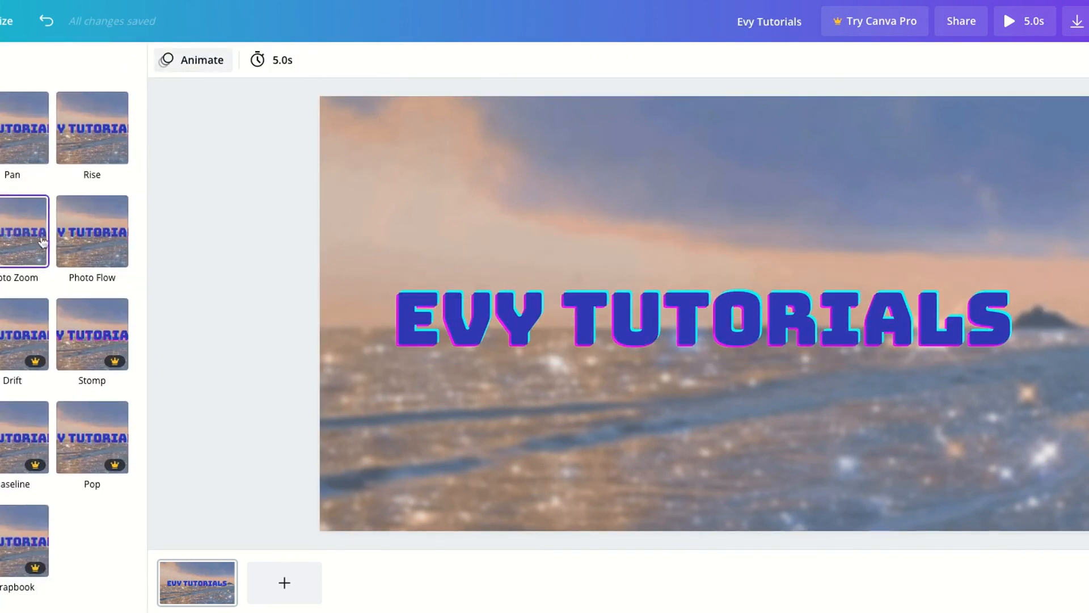
{"action": "scroll", "coordinate": [22, 187], "scroll_direction": "up", "scroll_amount": 2}
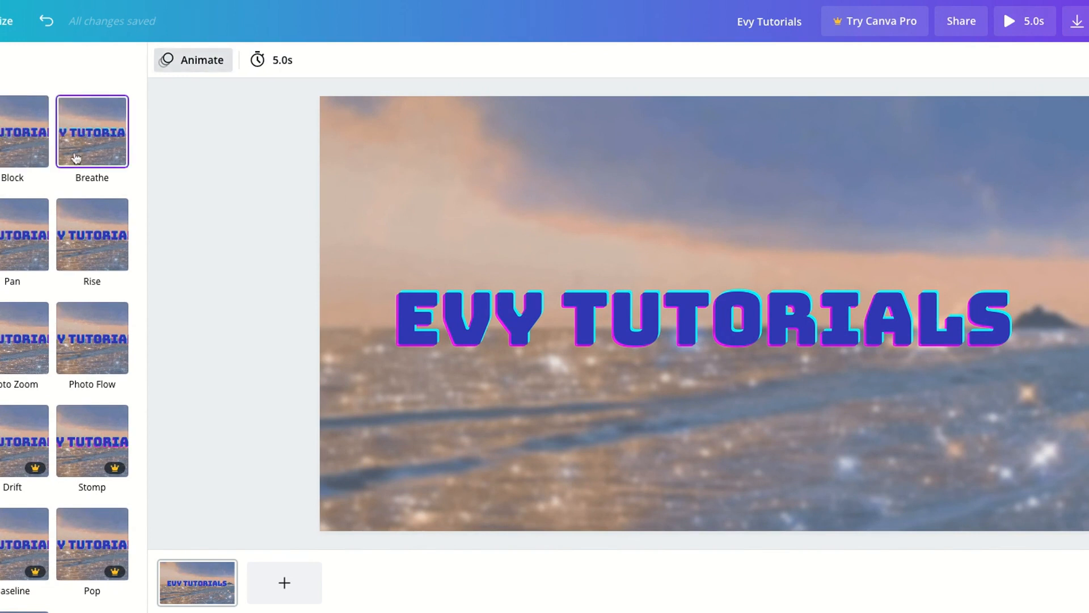
{"action": "left_click", "coordinate": [23, 338]}
{"action": "left_click", "coordinate": [0, 337]}
{"action": "left_click", "coordinate": [46, 150]}
Browse the animated stickers for a decoration to go with the title
{"action": "left_click", "coordinate": [0, 282]}
{"action": "left_click", "coordinate": [0, 229]}
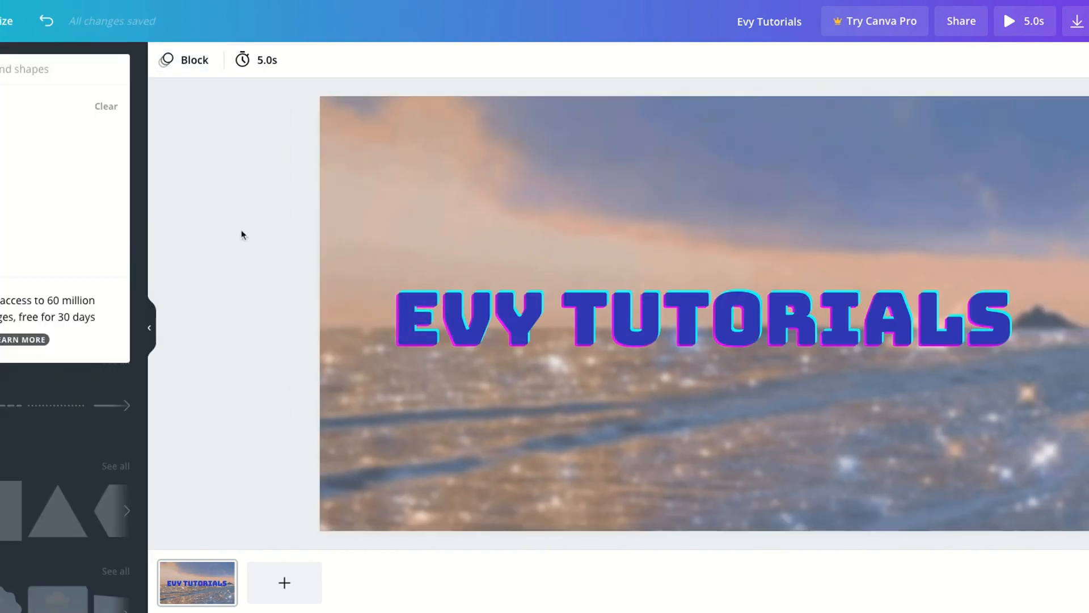
{"action": "scroll", "coordinate": [32, 258], "scroll_direction": "down", "scroll_amount": 5}
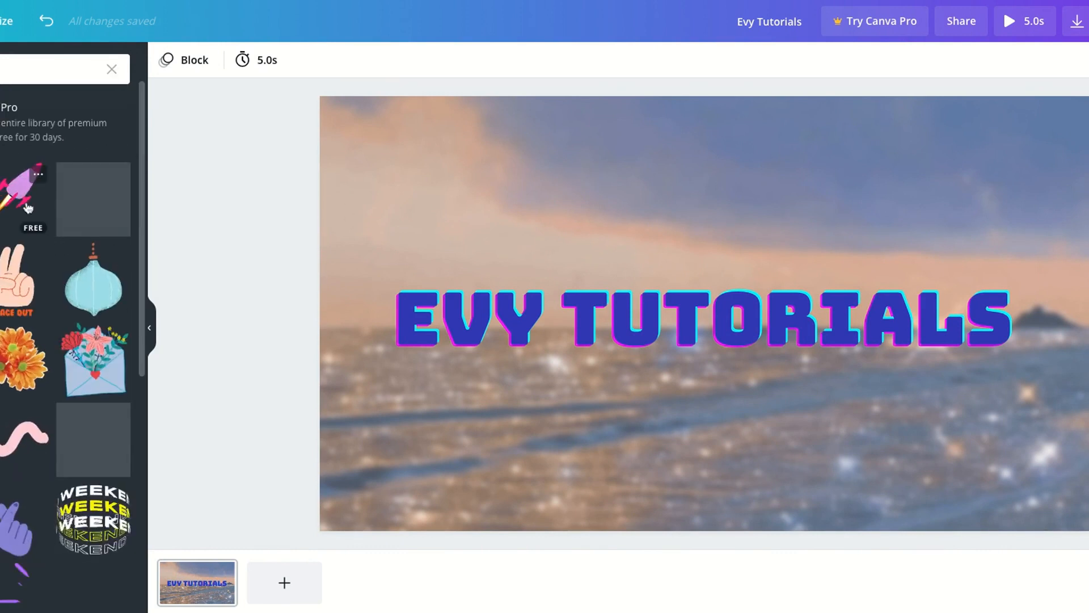
{"action": "scroll", "coordinate": [94, 236], "scroll_direction": "down", "scroll_amount": 4}
{"action": "scroll", "coordinate": [68, 340], "scroll_direction": "down", "scroll_amount": 5}
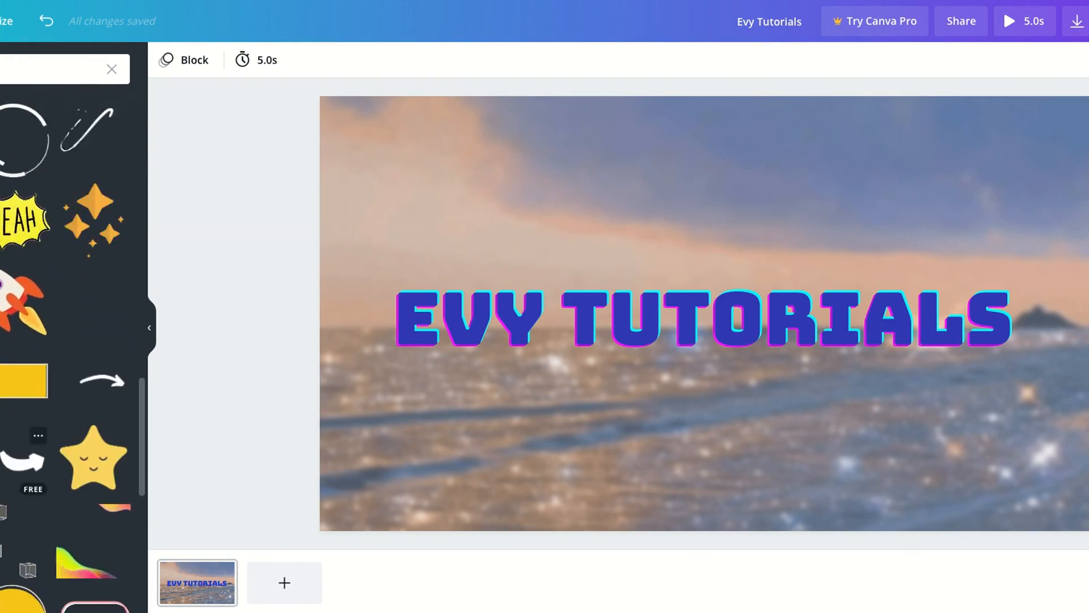
{"action": "left_click", "coordinate": [64, 458]}
{"action": "key", "text": "Delete"}
{"action": "scroll", "coordinate": [68, 295], "scroll_direction": "down", "scroll_amount": 5}
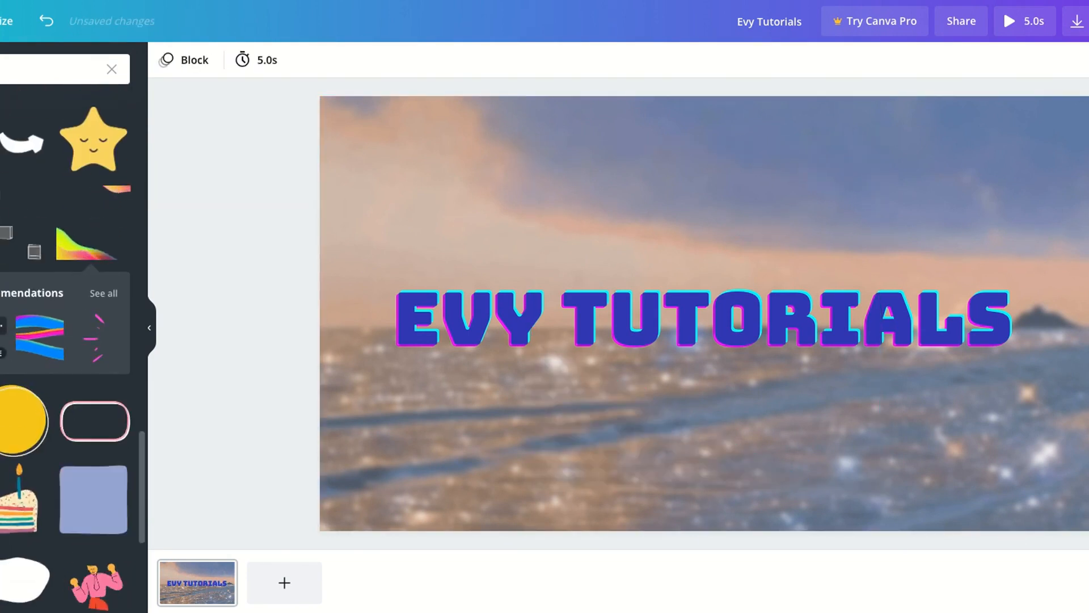
{"action": "scroll", "coordinate": [65, 340], "scroll_direction": "down", "scroll_amount": 6}
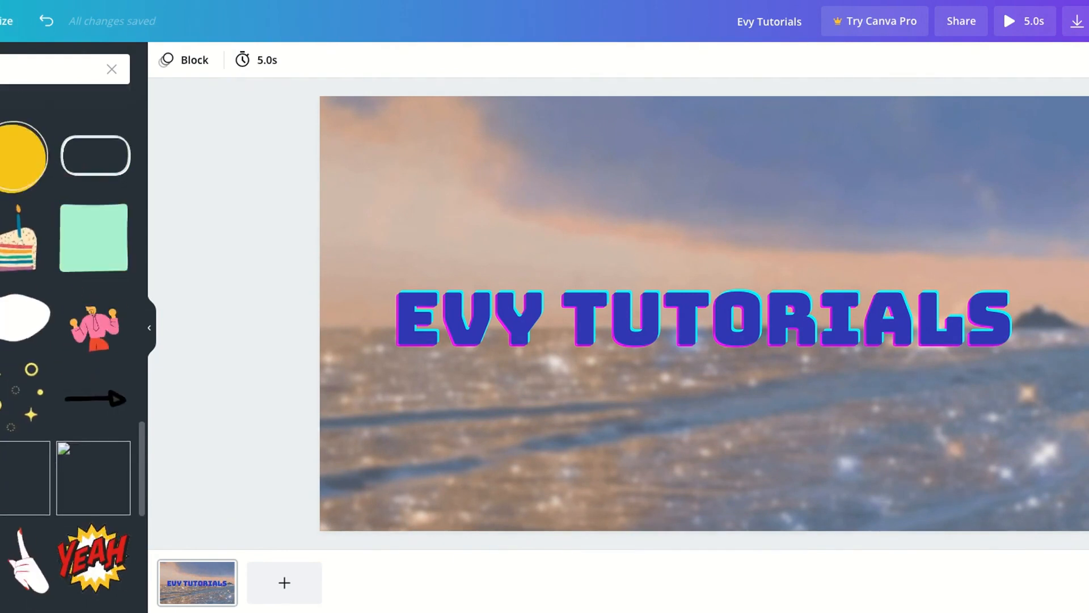
Add a white brush-stroke circle sticker and enlarge it around the "EVY TUTORIALS" title
{"action": "left_click", "coordinate": [13, 355]}
{"action": "left_click_drag", "start_coordinate": [537, 138], "coordinate": [370, 145]}
{"action": "left_click_drag", "start_coordinate": [450, 489], "coordinate": [318, 558]}
{"action": "left_click_drag", "start_coordinate": [857, 511], "coordinate": [906, 459]}
{"action": "left_click_drag", "start_coordinate": [927, 506], "coordinate": [1050, 612]}
{"action": "left_click_drag", "start_coordinate": [1018, 189], "coordinate": [1020, 200]}
{"action": "key", "text": "Up"}
{"action": "key", "text": "Up"}
{"action": "key", "text": "Up"}
{"action": "key", "text": "Up"}
{"action": "key", "text": "Up"}
{"action": "key", "text": "Up"}
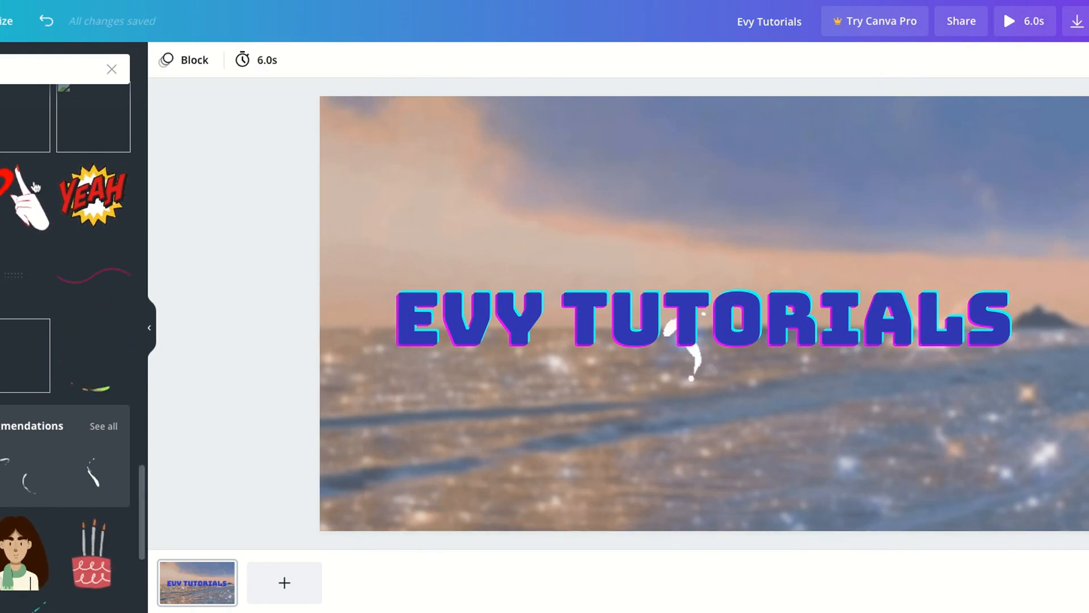
Search the sticker library for "help"
{"action": "scroll", "coordinate": [65, 340], "scroll_direction": "up", "scroll_amount": 10}
{"action": "scroll", "coordinate": [65, 340], "scroll_direction": "up", "scroll_amount": 5}
{"action": "scroll", "coordinate": [73, 341], "scroll_direction": "down", "scroll_amount": 10}
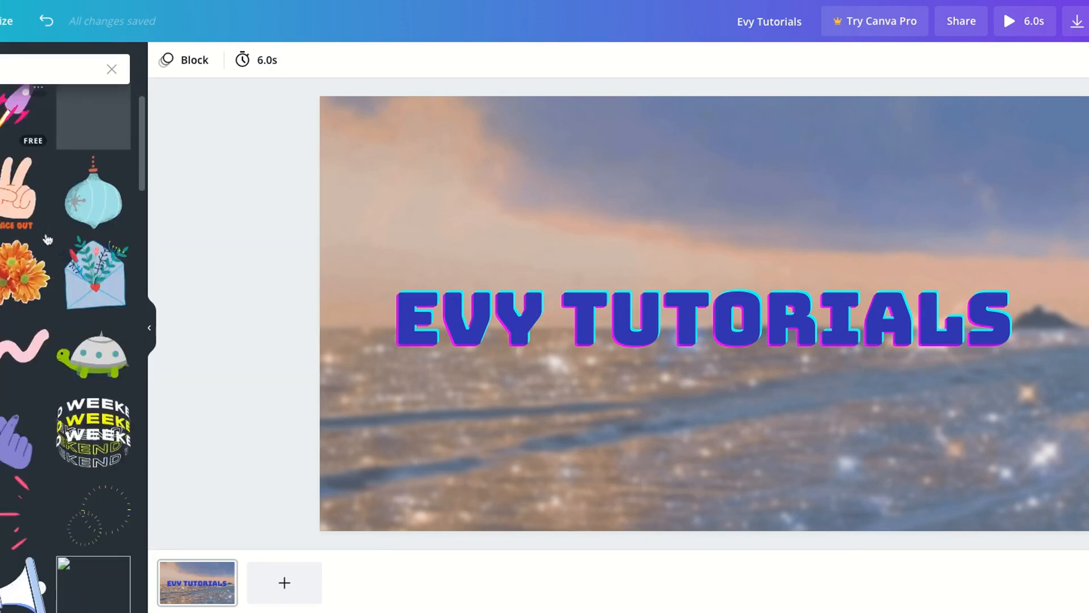
{"action": "left_click", "coordinate": [22, 69]}
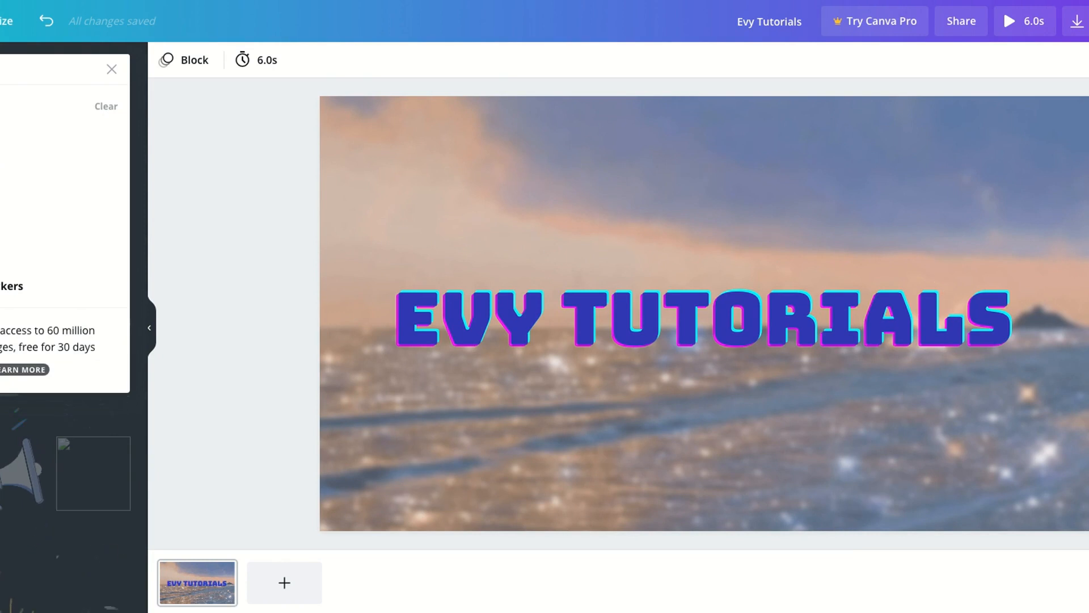
{"action": "type", "text": "help"}
{"action": "key", "text": "Return"}
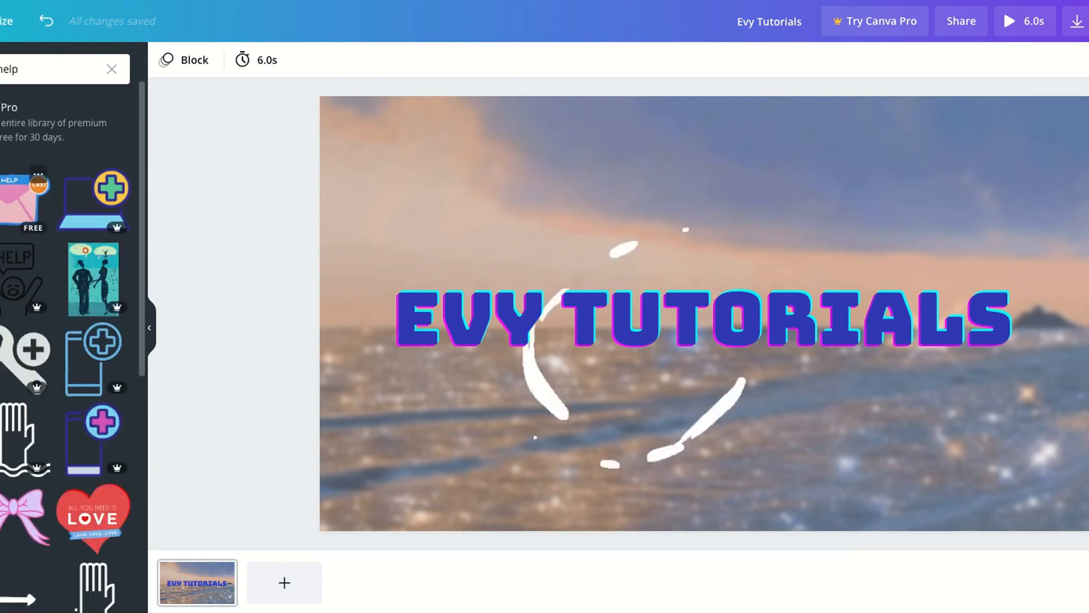
Search the stickers for "computer" and add the woman-with-laptop sticker to the page
{"action": "left_click", "coordinate": [23, 69]}
{"action": "type", "text": "computer"}
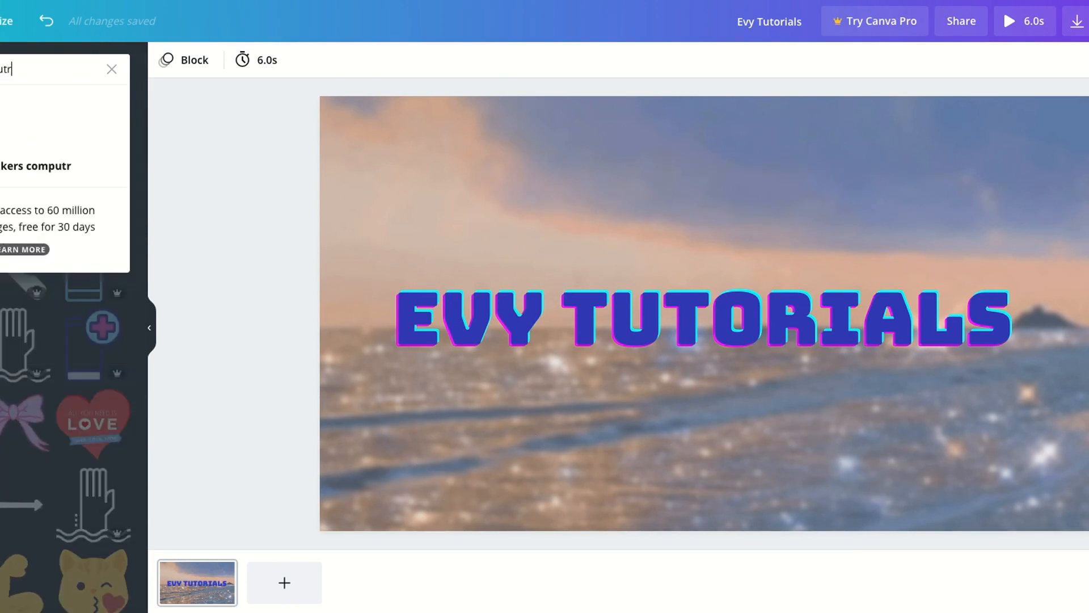
{"action": "key", "text": "Return"}
{"action": "scroll", "coordinate": [23, 239], "scroll_direction": "down", "scroll_amount": 1}
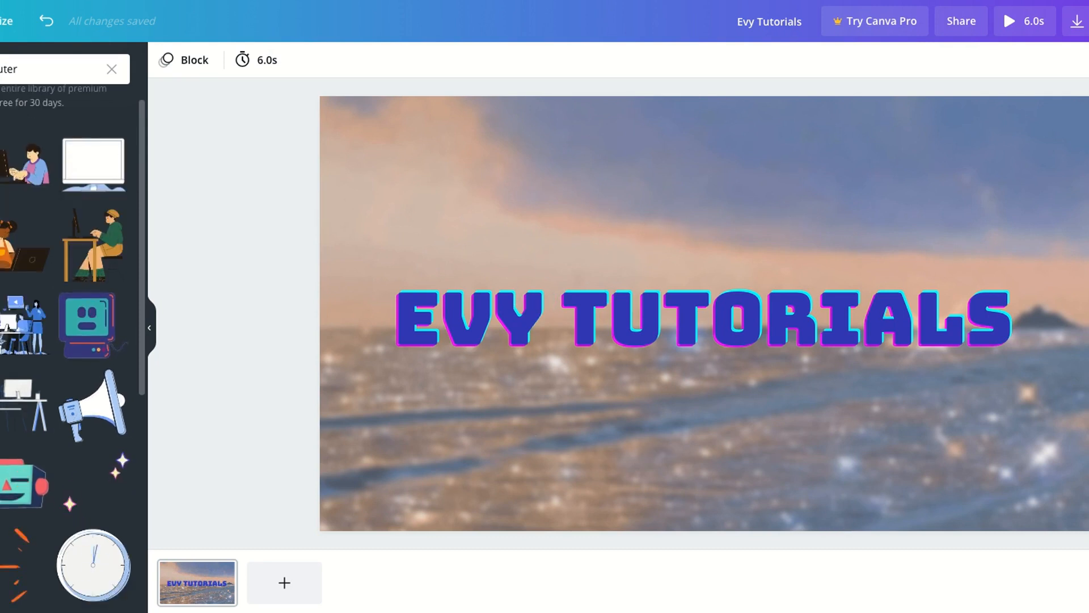
{"action": "left_click", "coordinate": [8, 260]}
Shrink the woman-with-laptop sticker and place it in the page's lower-left corner below the title
{"action": "left_click", "coordinate": [104, 315]}
{"action": "scroll", "coordinate": [23, 273], "scroll_direction": "down", "scroll_amount": 3}
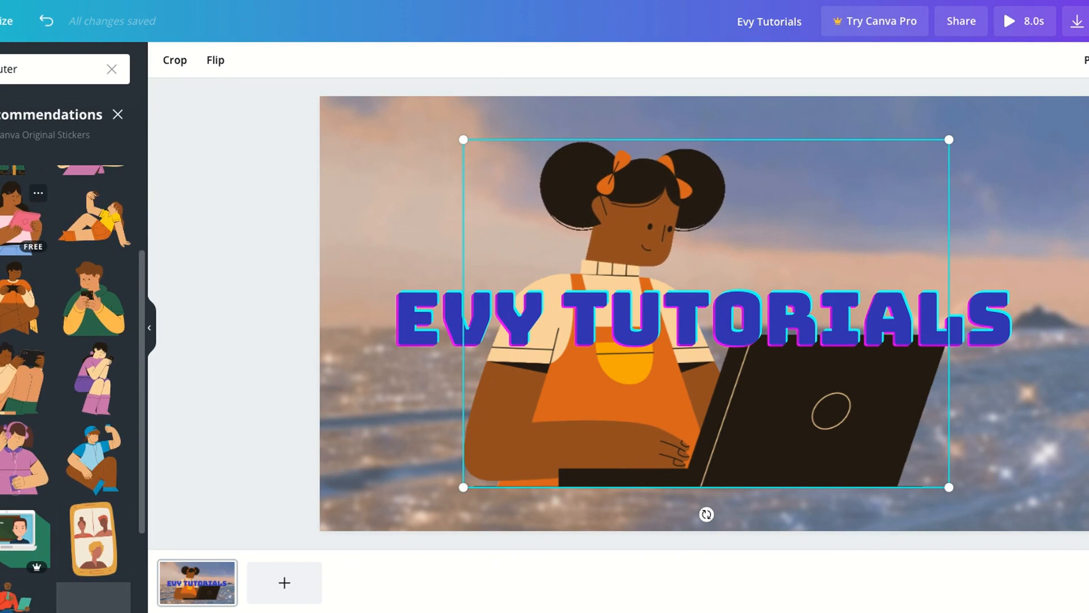
{"action": "scroll", "coordinate": [65, 375], "scroll_direction": "down", "scroll_amount": 2}
{"action": "scroll", "coordinate": [66, 375], "scroll_direction": "up", "scroll_amount": 4}
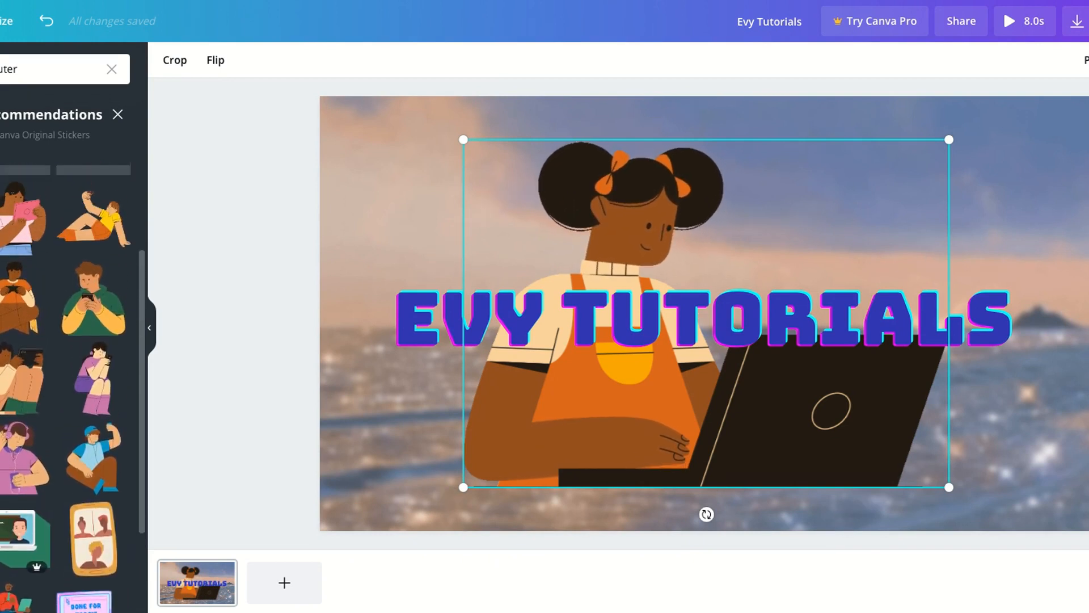
{"action": "left_click_drag", "start_coordinate": [466, 486], "coordinate": [676, 333]}
{"action": "mouse_move", "coordinate": [743, 254]}
{"action": "left_mouse_down"}
{"action": "mouse_move", "coordinate": [500, 455]}
{"action": "mouse_move", "coordinate": [421, 460]}
{"action": "left_mouse_up"}
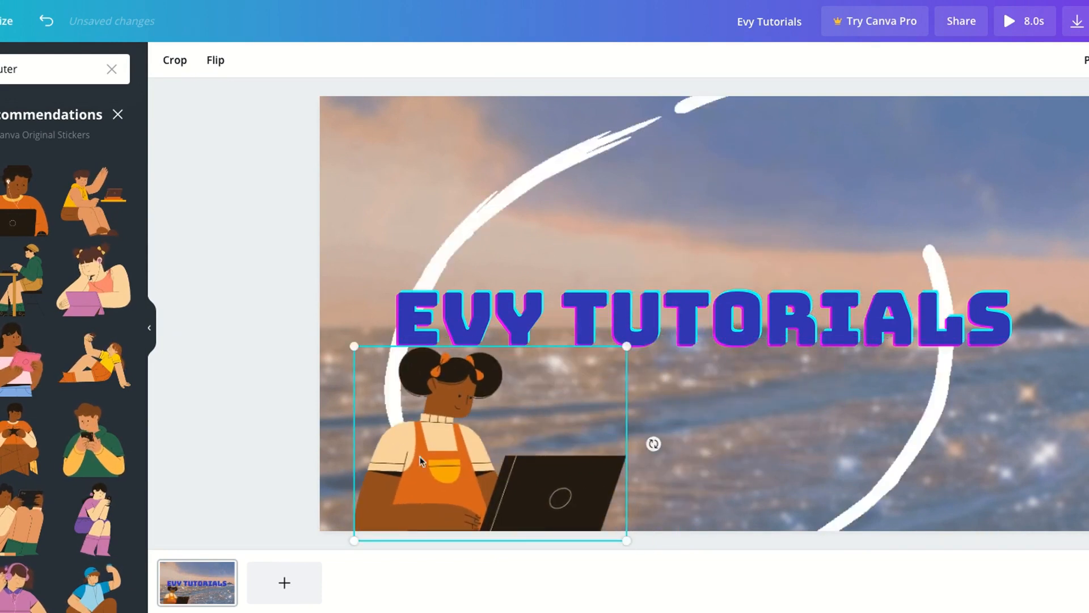
Move the "EVY TUTORIALS" title slightly up and delete the white circle sticker around it
{"action": "left_click_drag", "start_coordinate": [596, 319], "coordinate": [596, 280]}
{"action": "left_click", "coordinate": [741, 202]}
{"action": "key", "text": "Delete"}
Search the stickers for "sparkles" and place a burst-lines sticker above the title, rotated so its rays point upward
{"action": "left_click", "coordinate": [39, 73]}
{"action": "double_click", "coordinate": [39, 73]}
{"action": "key", "text": "BackSpace"}
{"action": "left_click", "coordinate": [34, 70]}
{"action": "type", "text": "sparkles"}
{"action": "key", "text": "Return"}
{"action": "left_click_drag", "start_coordinate": [706, 514], "coordinate": [505, 321]}
{"action": "left_click_drag", "start_coordinate": [702, 359], "coordinate": [673, 227]}
{"action": "left_click", "coordinate": [14, 292]}
{"action": "left_click_drag", "start_coordinate": [880, 355], "coordinate": [853, 195]}
Move the burst-lines sticker slightly up and to the left above the title and adjust its rotation
{"action": "scroll", "coordinate": [128, 401], "scroll_direction": "down", "scroll_amount": 10}
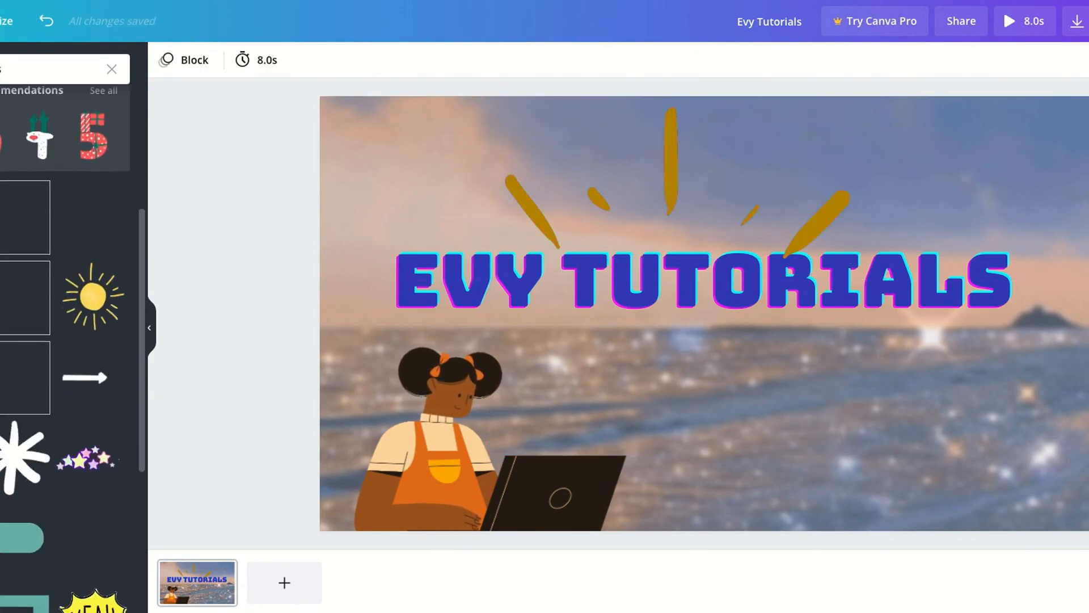
{"action": "scroll", "coordinate": [74, 346], "scroll_direction": "down", "scroll_amount": 15}
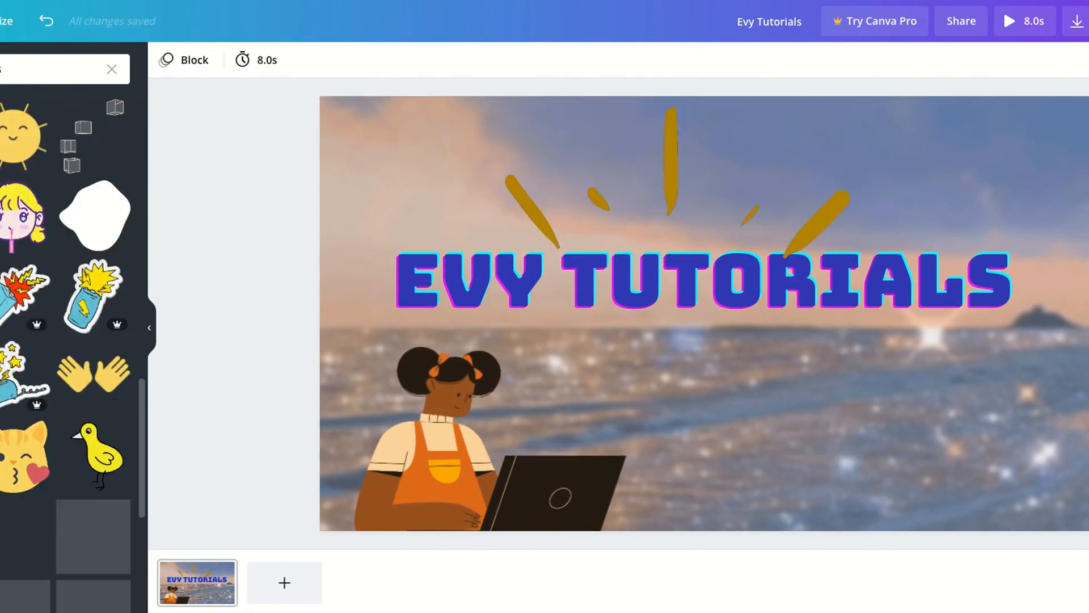
{"action": "scroll", "coordinate": [68, 472], "scroll_direction": "down", "scroll_amount": 3}
{"action": "scroll", "coordinate": [68, 472], "scroll_direction": "up", "scroll_amount": 15}
{"action": "left_click_drag", "start_coordinate": [590, 246], "coordinate": [575, 228]}
{"action": "left_click_drag", "start_coordinate": [463, 167], "coordinate": [463, 171]}
{"action": "scroll", "coordinate": [10, 309], "scroll_direction": "up", "scroll_amount": 8}
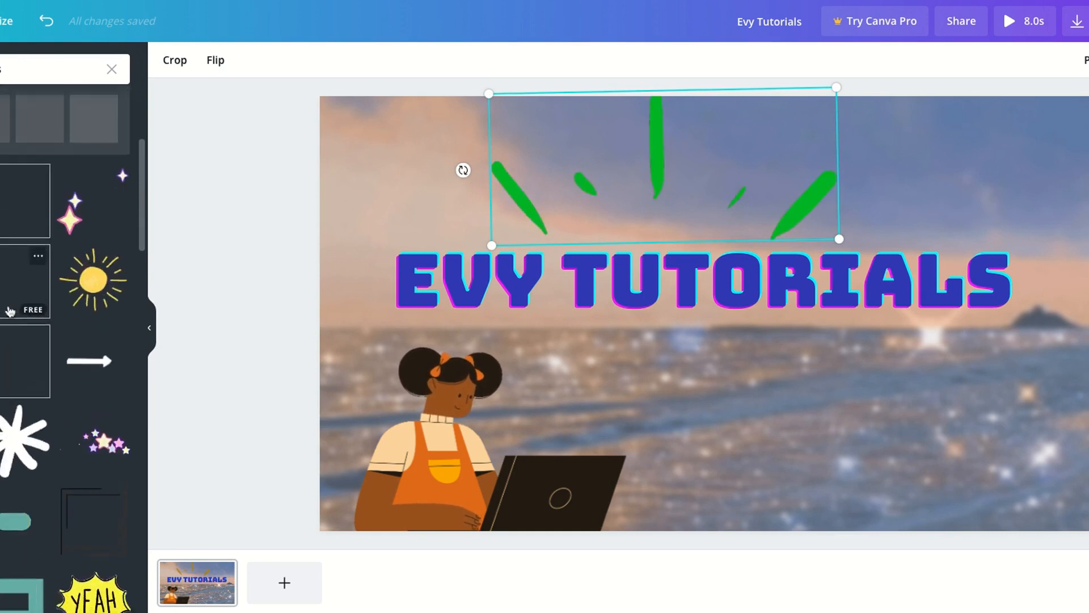
Try adding a second burst-lines sticker to the page, rotating and repositioning it
{"action": "left_click", "coordinate": [13, 404]}
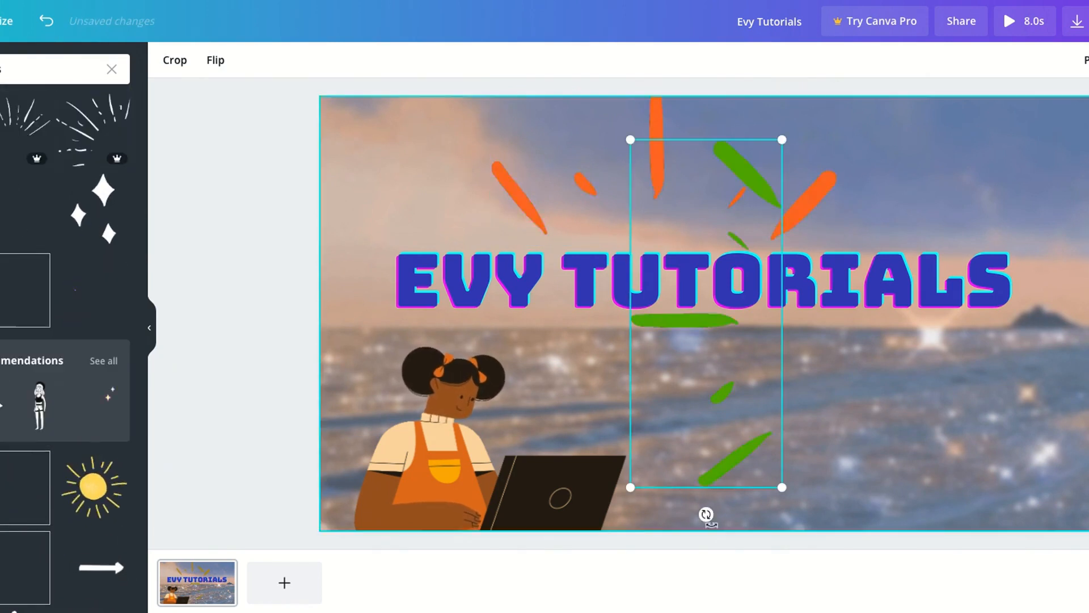
{"action": "left_click_drag", "start_coordinate": [705, 515], "coordinate": [817, 329]}
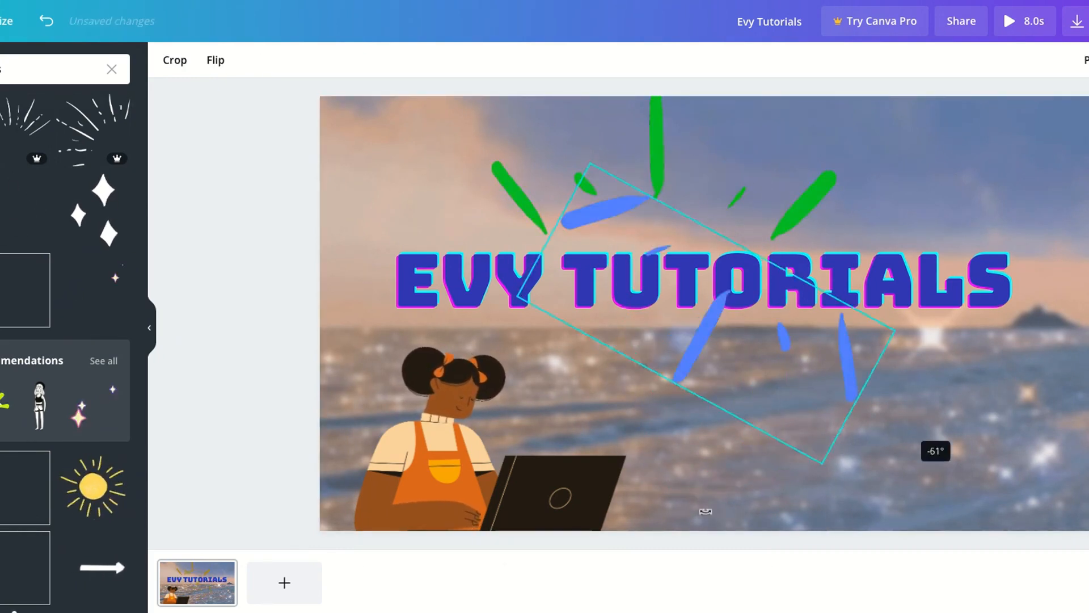
{"action": "left_click_drag", "start_coordinate": [937, 449], "coordinate": [969, 336]}
{"action": "left_click_drag", "start_coordinate": [705, 316], "coordinate": [815, 394]}
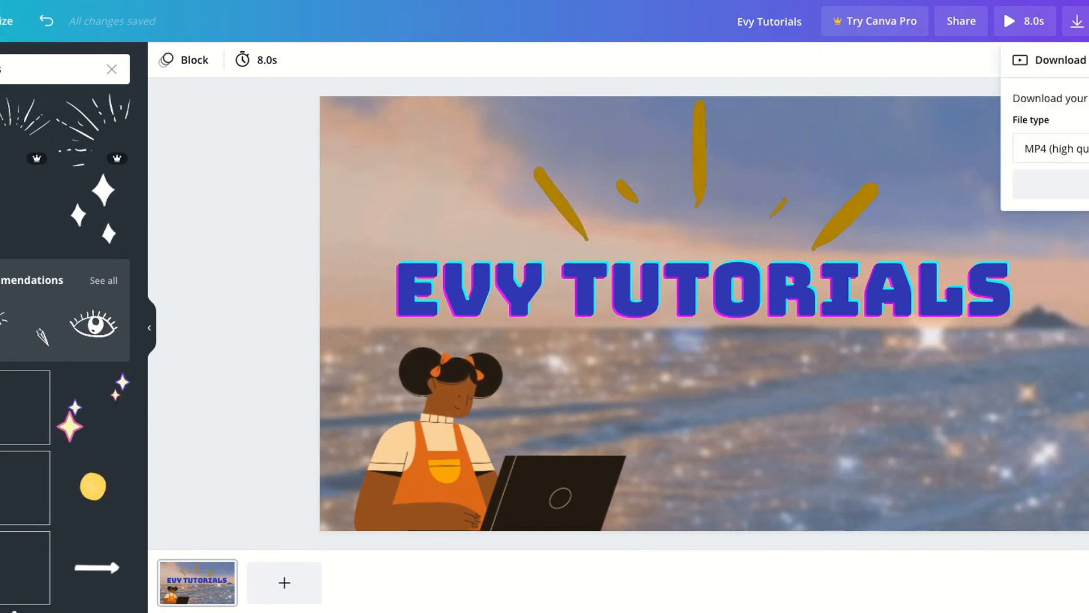
Download the intro as an MP4 video
{"action": "left_click", "coordinate": [1083, 188]}
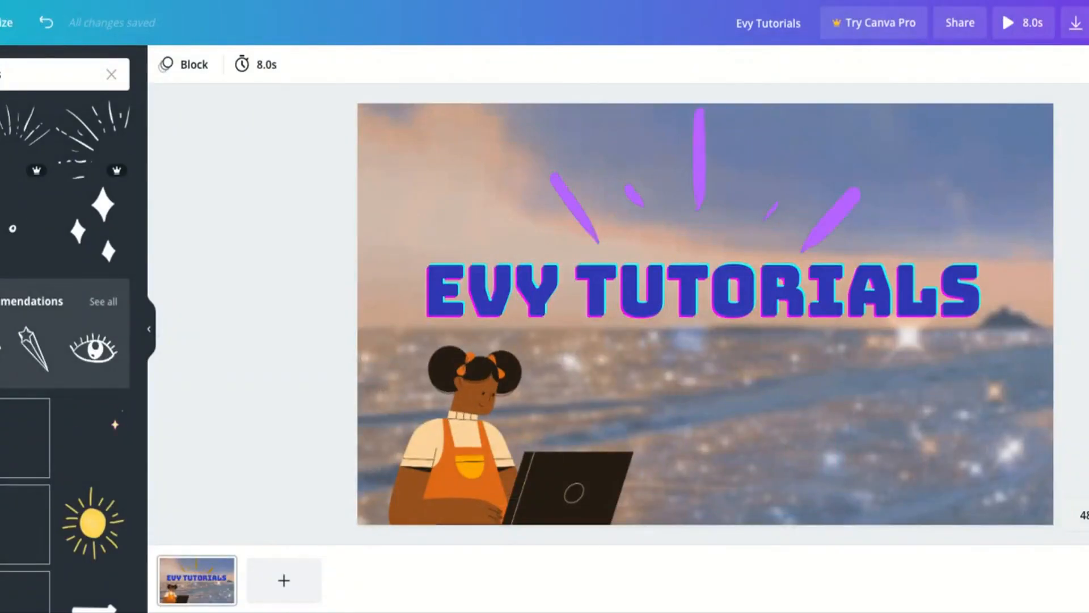
Add a second page and cover it with the sparkling sea background, enlarged to about 1,920 by 1,169 px
{"action": "left_click", "coordinate": [293, 588]}
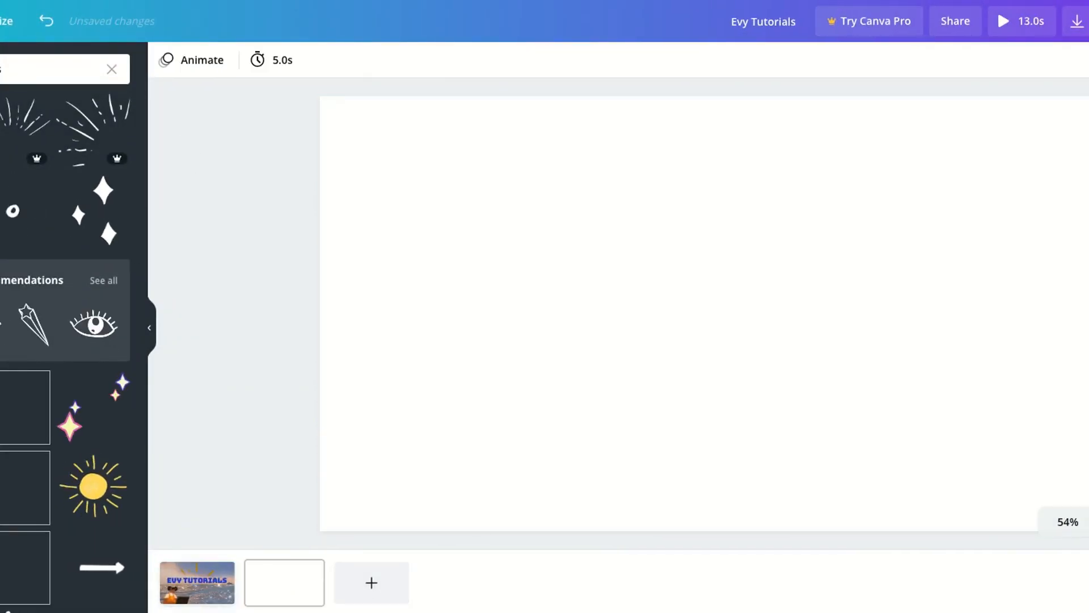
{"action": "left_click_drag", "start_coordinate": [542, 205], "coordinate": [379, 94]}
{"action": "left_click_drag", "start_coordinate": [379, 257], "coordinate": [319, 257]}
{"action": "left_click_drag", "start_coordinate": [874, 254], "coordinate": [1088, 254]}
{"action": "left_click_drag", "start_coordinate": [779, 205], "coordinate": [777, 260]}
{"action": "left_click_drag", "start_coordinate": [701, 149], "coordinate": [702, 114]}
{"action": "left_click_drag", "start_coordinate": [750, 243], "coordinate": [745, 221]}
{"action": "left_click_drag", "start_coordinate": [699, 457], "coordinate": [719, 546]}
{"action": "left_click_drag", "start_coordinate": [689, 307], "coordinate": [696, 321]}
{"action": "left_click_drag", "start_coordinate": [707, 112], "coordinate": [707, 102]}
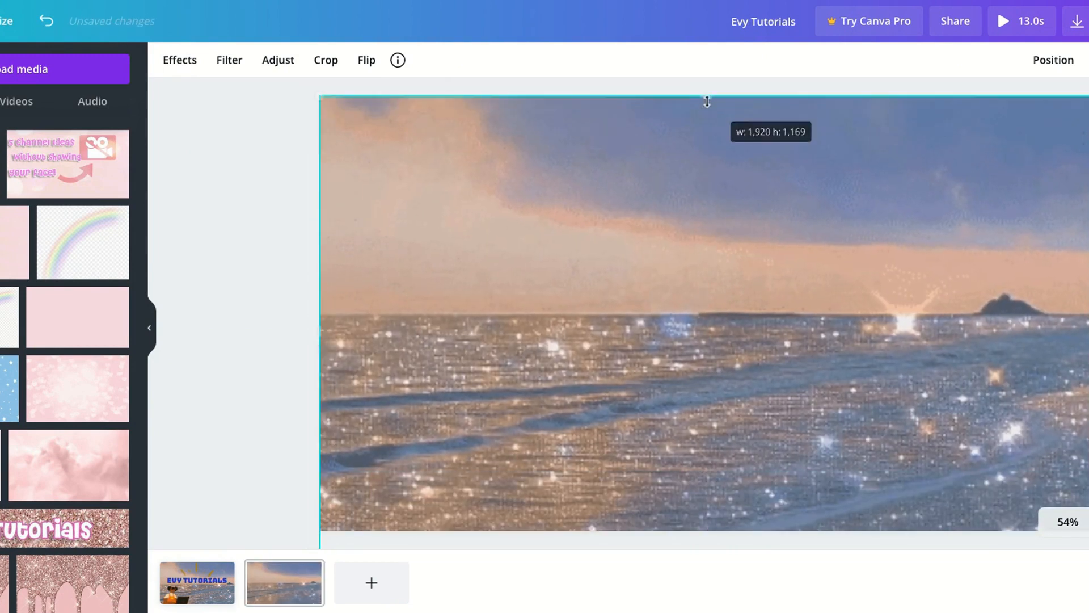
Blur the sea background on the second page to match the first page's background
{"action": "left_click", "coordinate": [227, 579]}
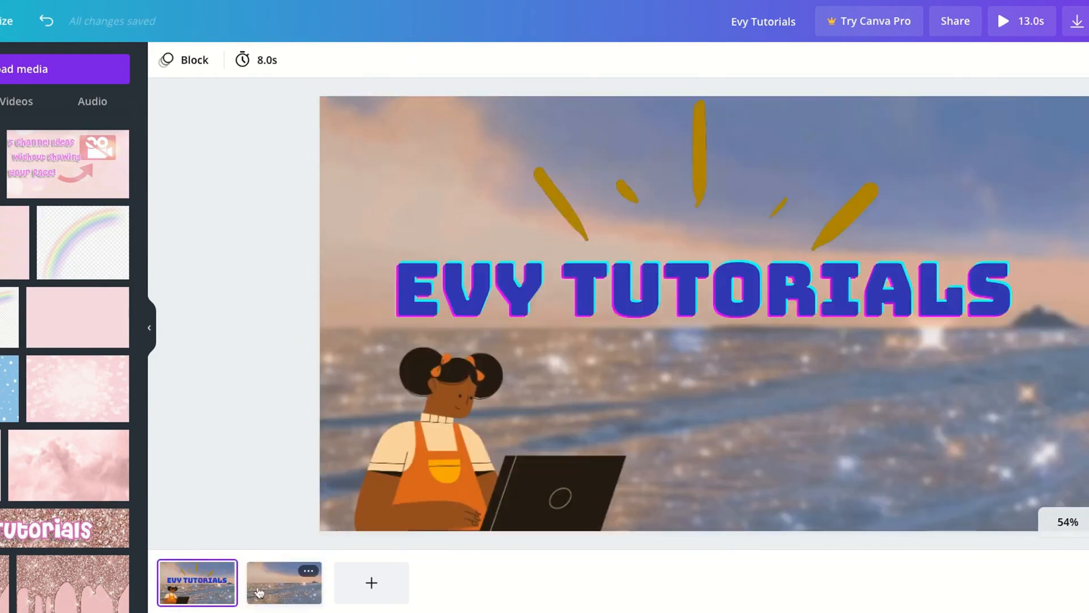
{"action": "left_click", "coordinate": [258, 593]}
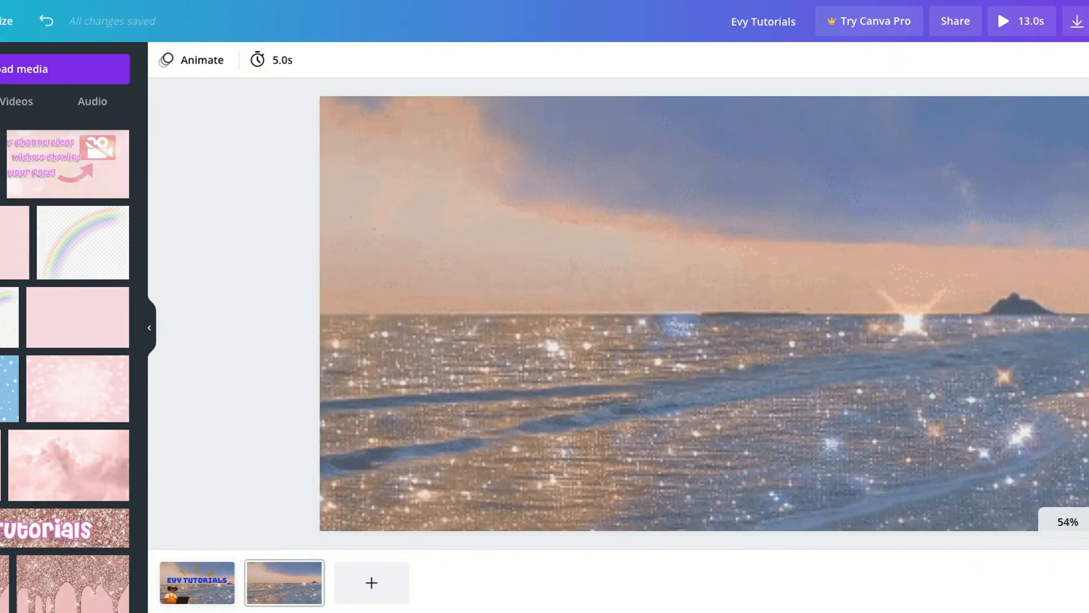
{"action": "left_click", "coordinate": [319, 63]}
{"action": "left_click_drag", "start_coordinate": [26, 217], "coordinate": [29, 216]}
{"action": "left_click", "coordinate": [200, 580]}
{"action": "left_click", "coordinate": [310, 63]}
{"action": "left_click", "coordinate": [303, 572]}
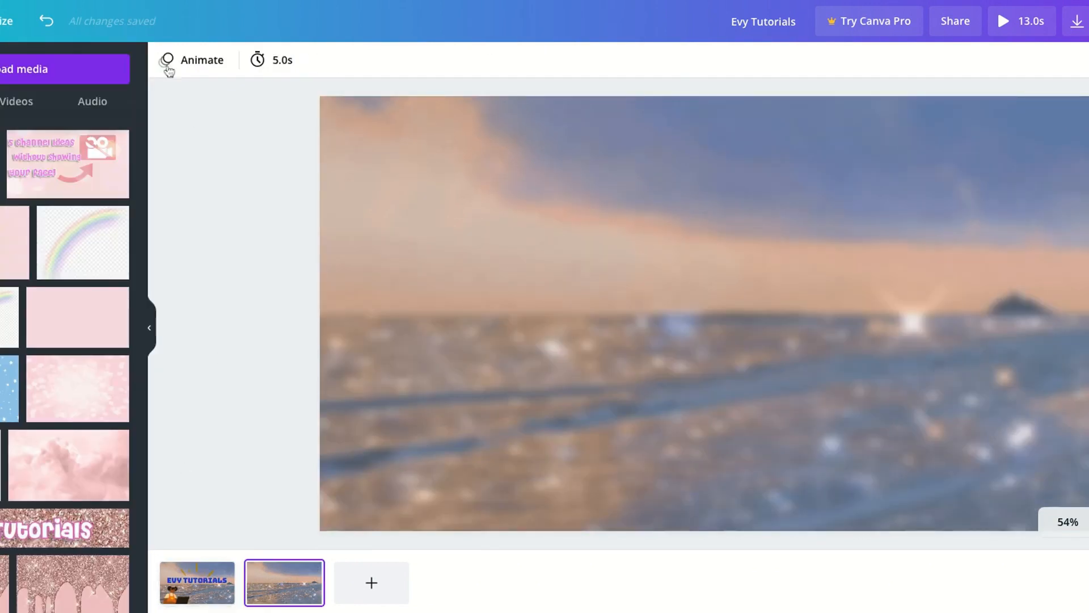
{"action": "left_click", "coordinate": [299, 66]}
{"action": "left_click", "coordinate": [1, 227]}
Search the elements for subscribe animation stickers and return to the first page
{"action": "left_click", "coordinate": [1, 175]}
{"action": "left_click", "coordinate": [112, 69]}
{"action": "type", "text": "sub"}
{"action": "left_click", "coordinate": [24, 145]}
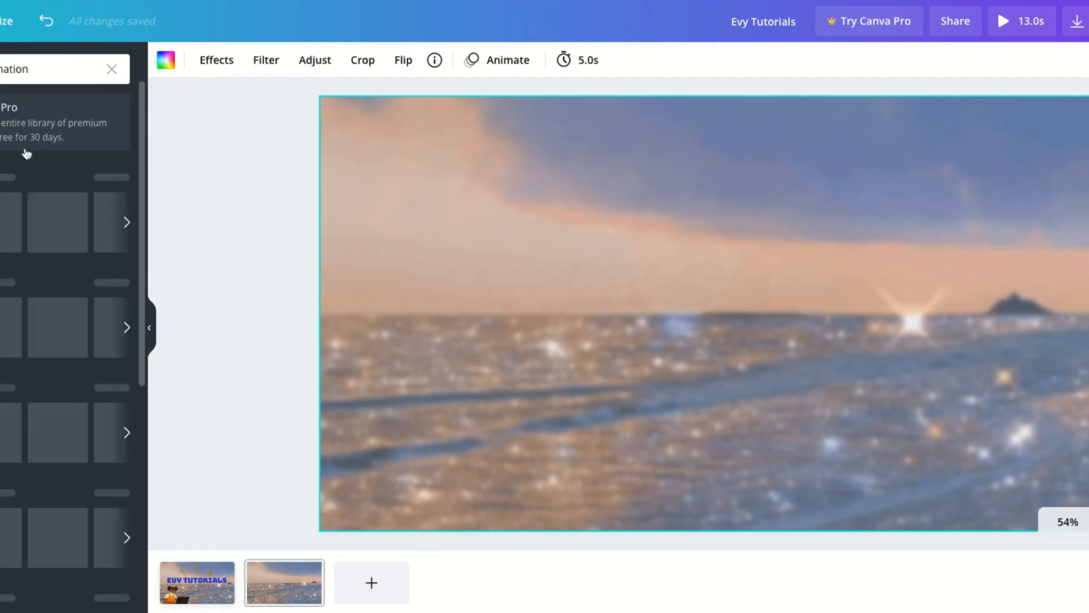
{"action": "left_click", "coordinate": [207, 591]}
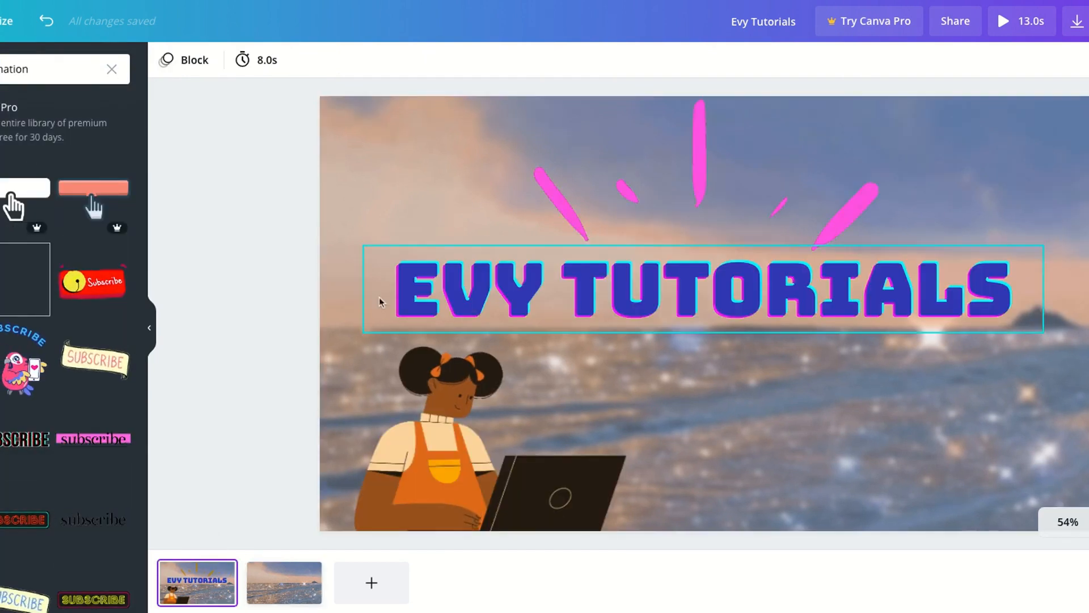